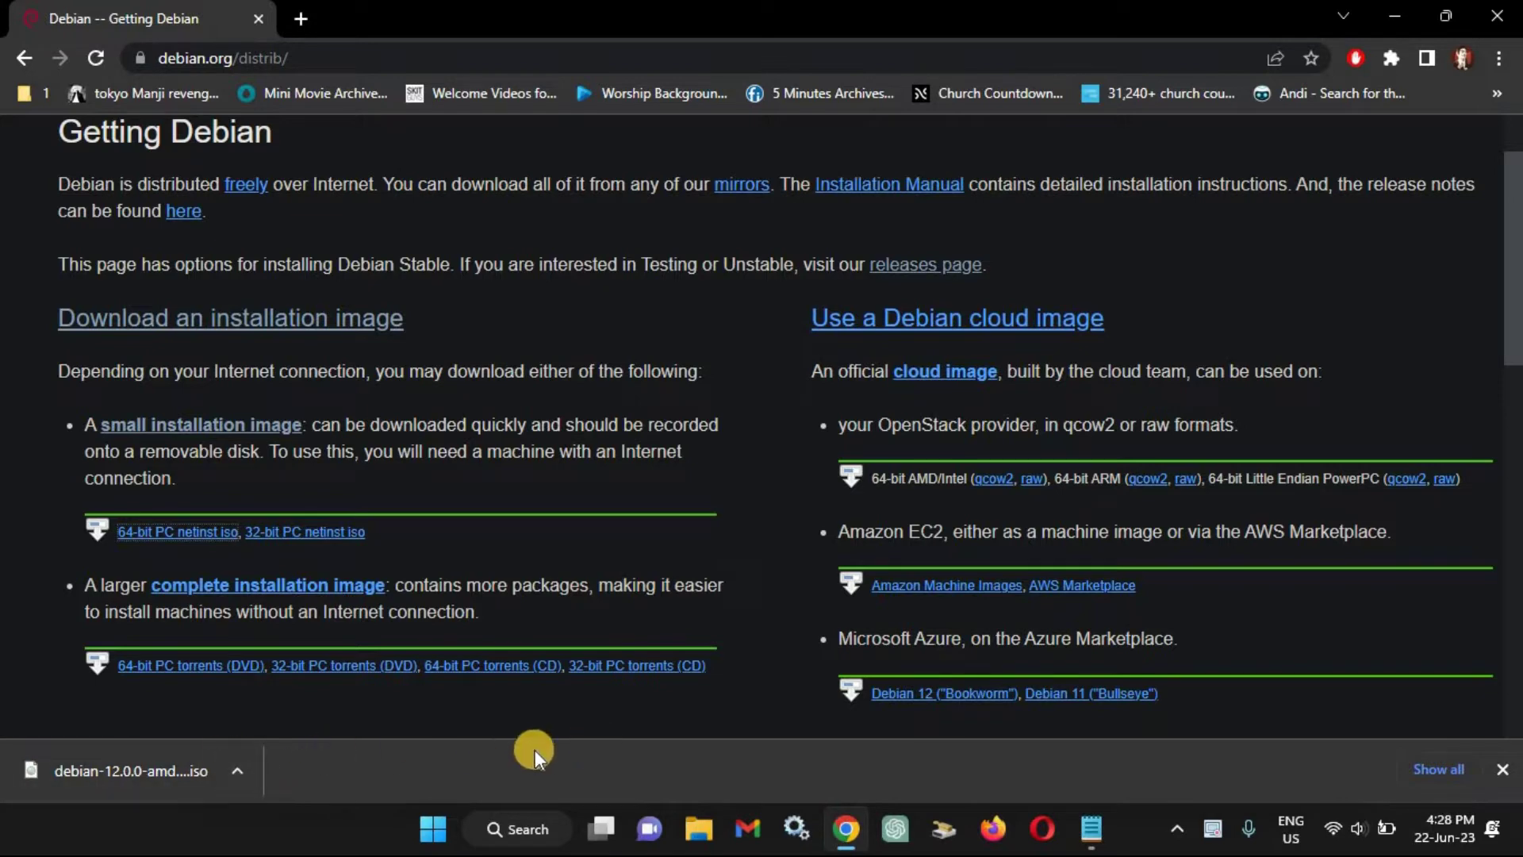
# Open the Windows search to look for VirtualBox.
pyautogui.click(431, 815)
# Launch Oracle VM VirtualBox from search and maximize the Manager window.
pyautogui.write('virtu')
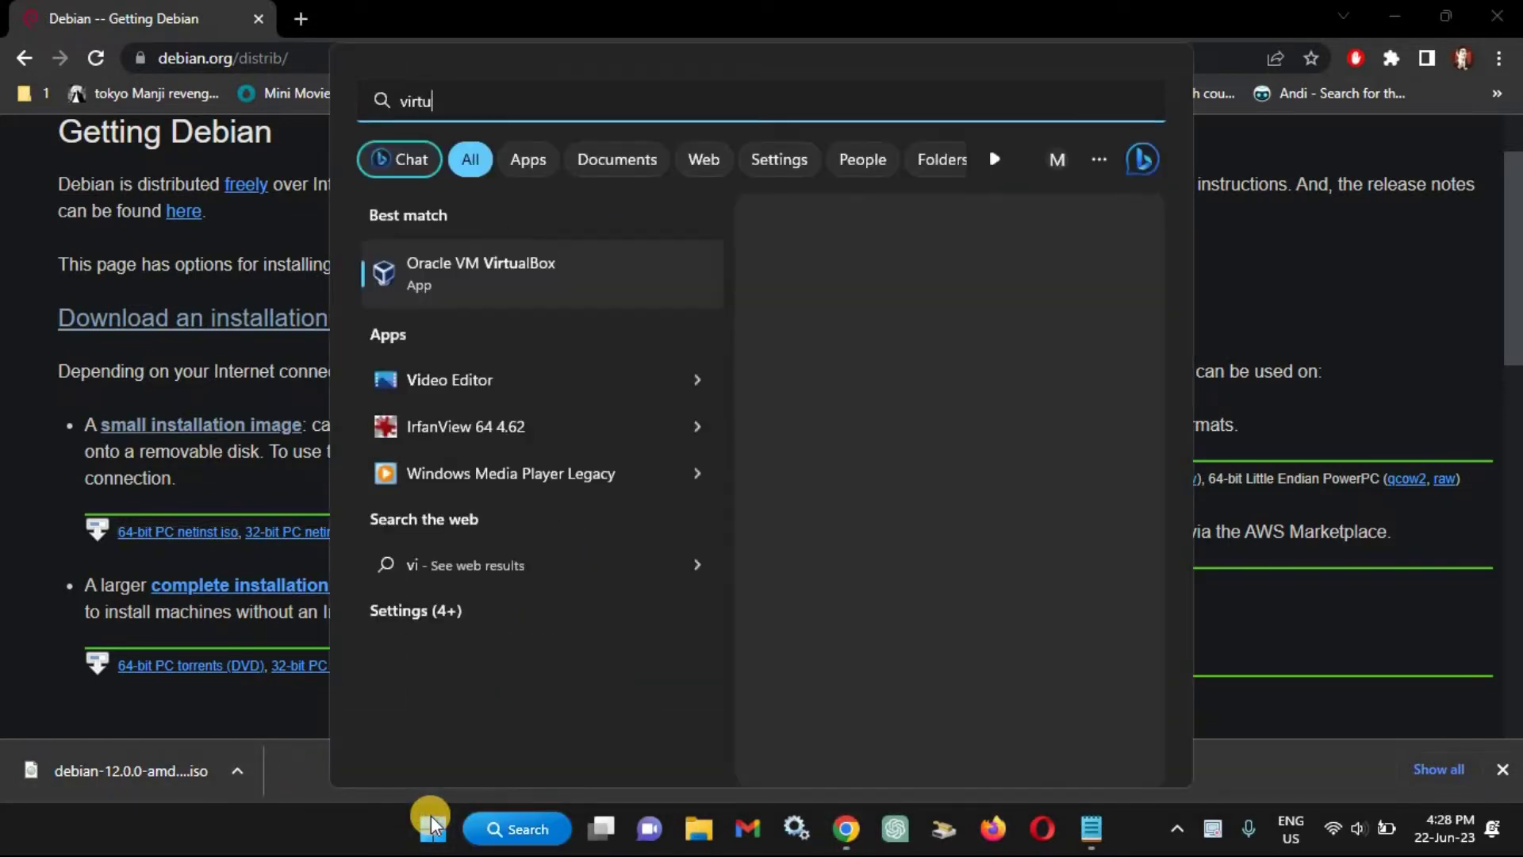
pyautogui.write('al box')
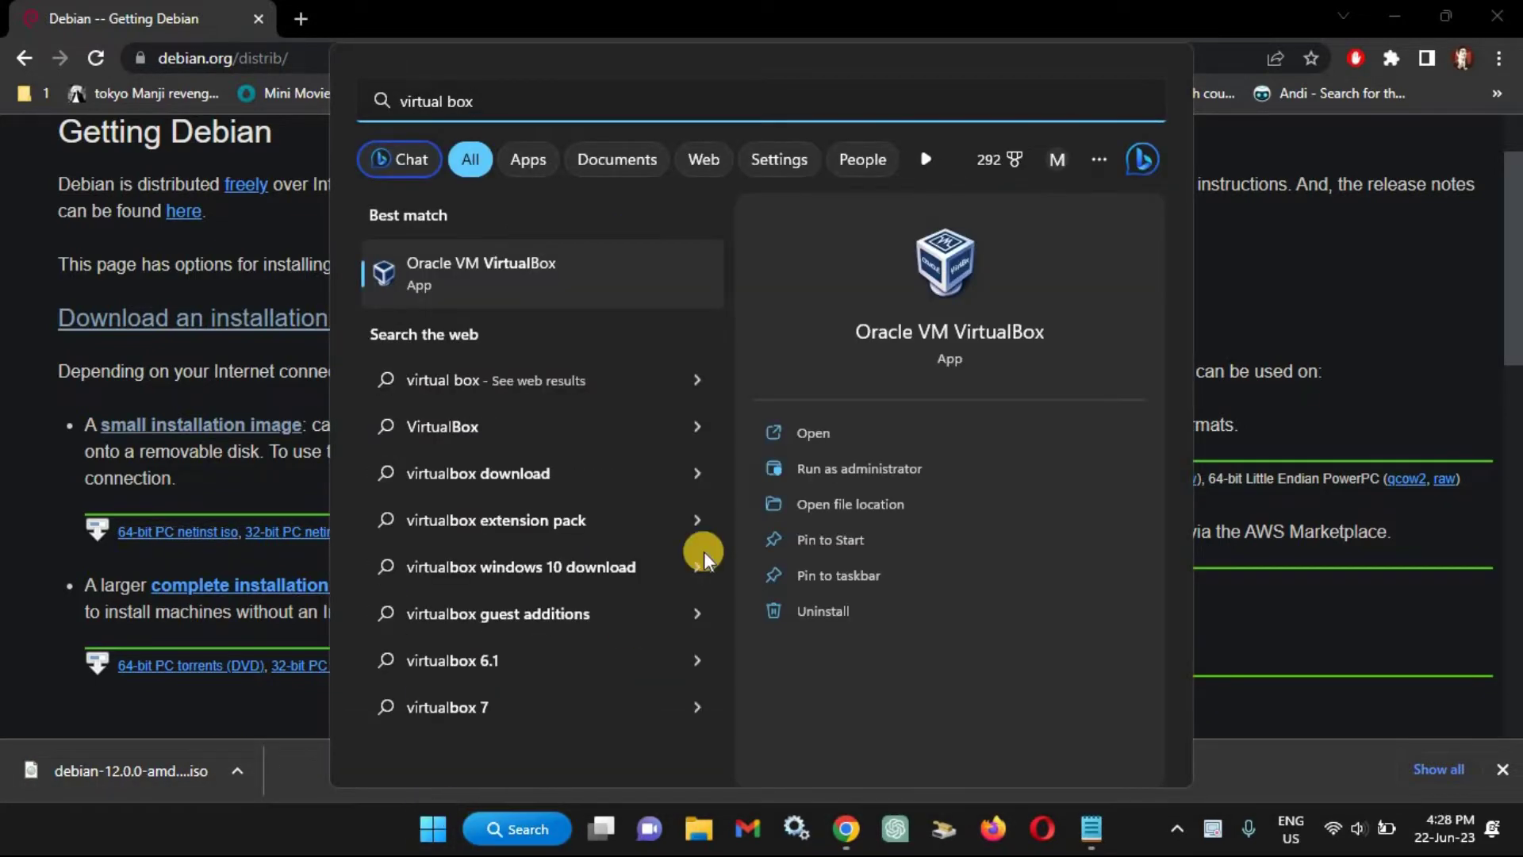
pyautogui.click(819, 435)
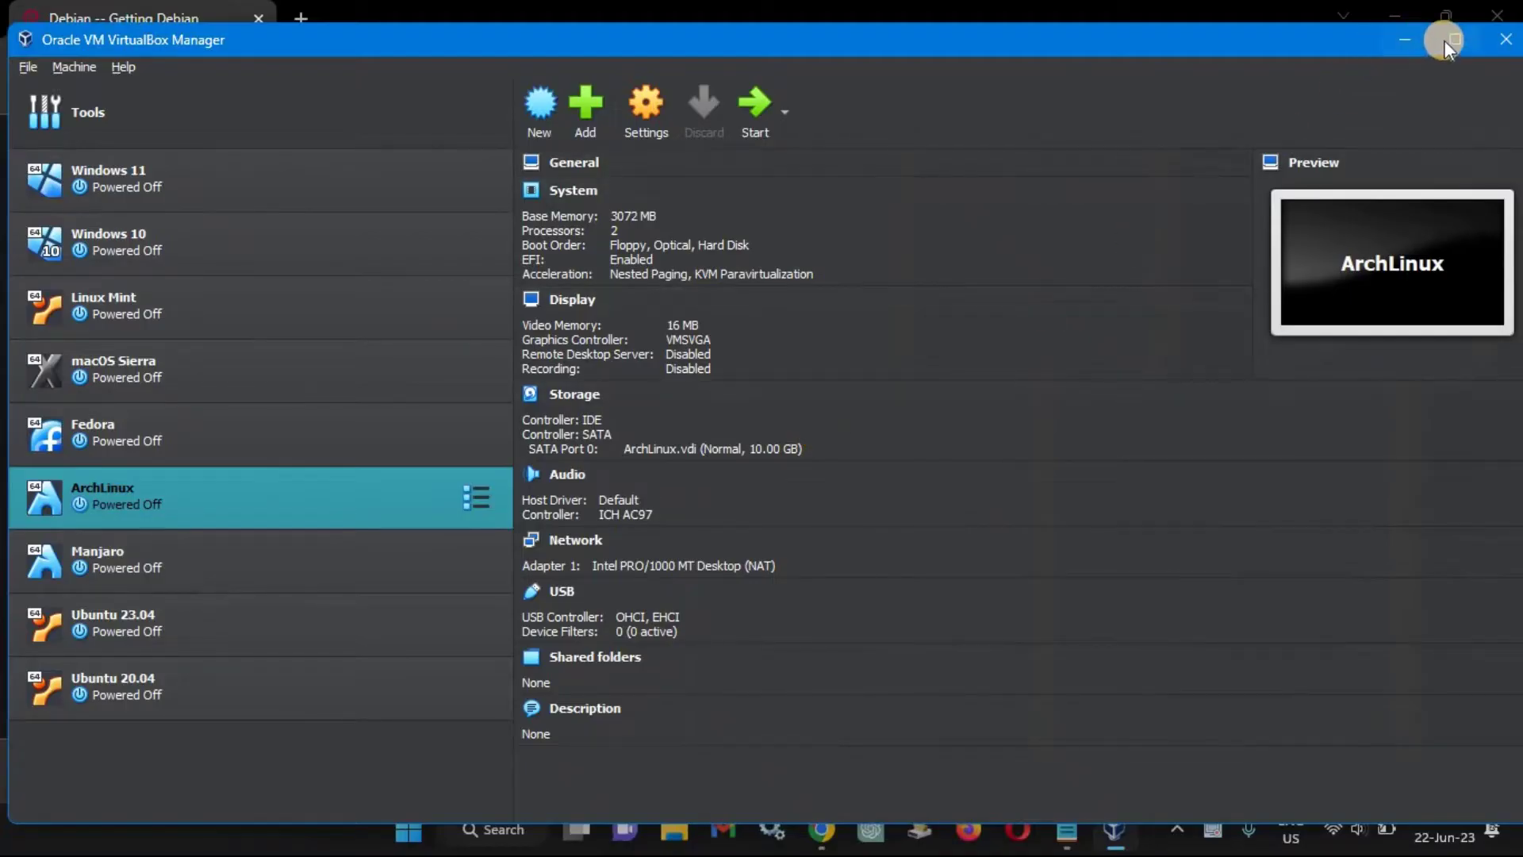
pyautogui.click(1449, 40)
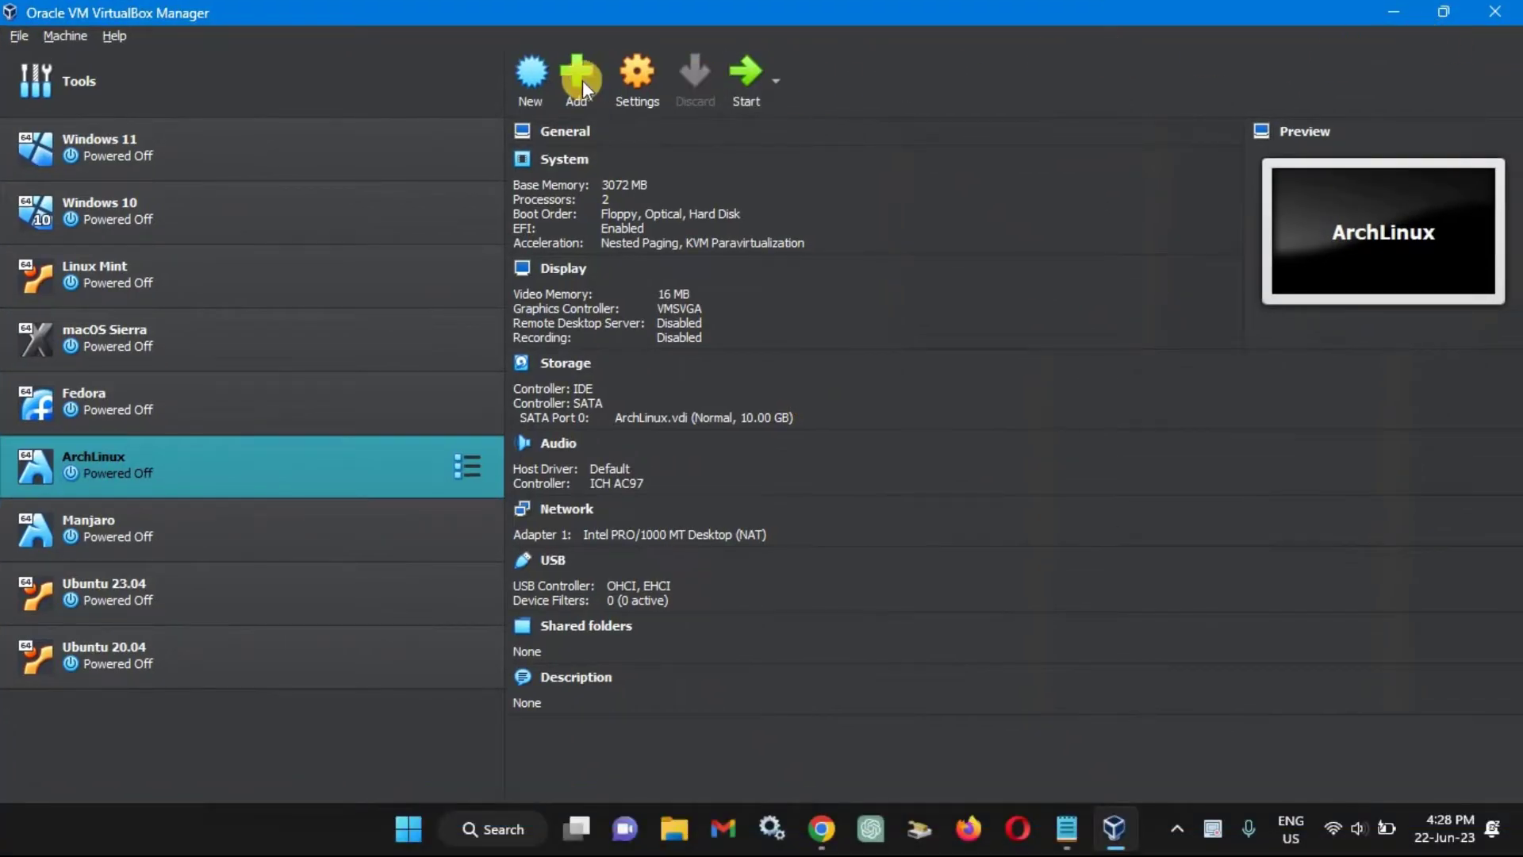
# Create a 'Debian 12' virtual machine with a 20 GB virtual disk and open its settings.
pyautogui.click(544, 83)
pyautogui.write('Debian 12')
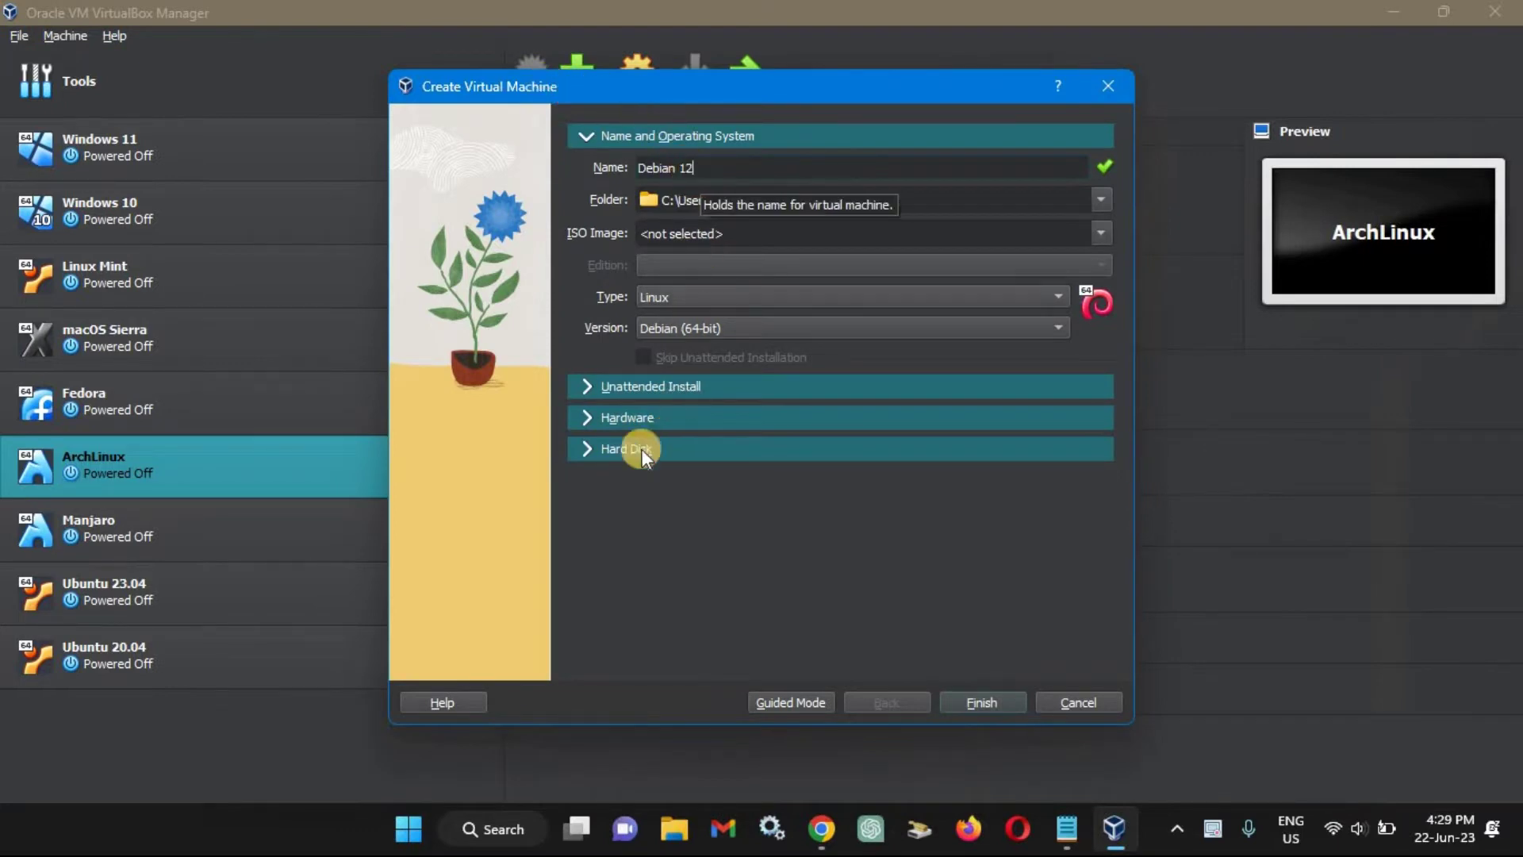
pyautogui.click(585, 449)
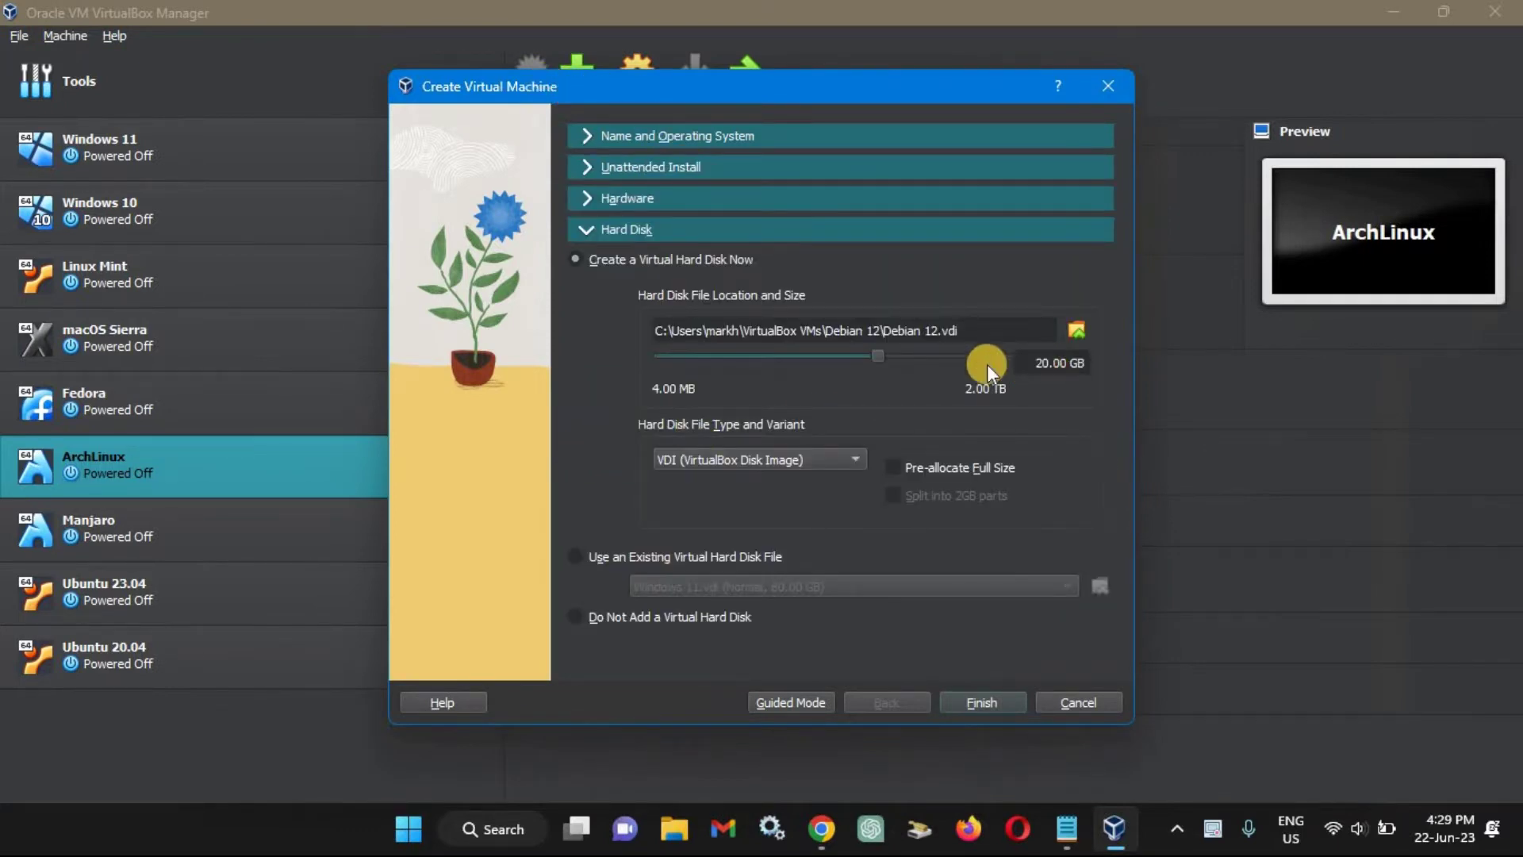
pyautogui.click(972, 703)
pyautogui.click(649, 89)
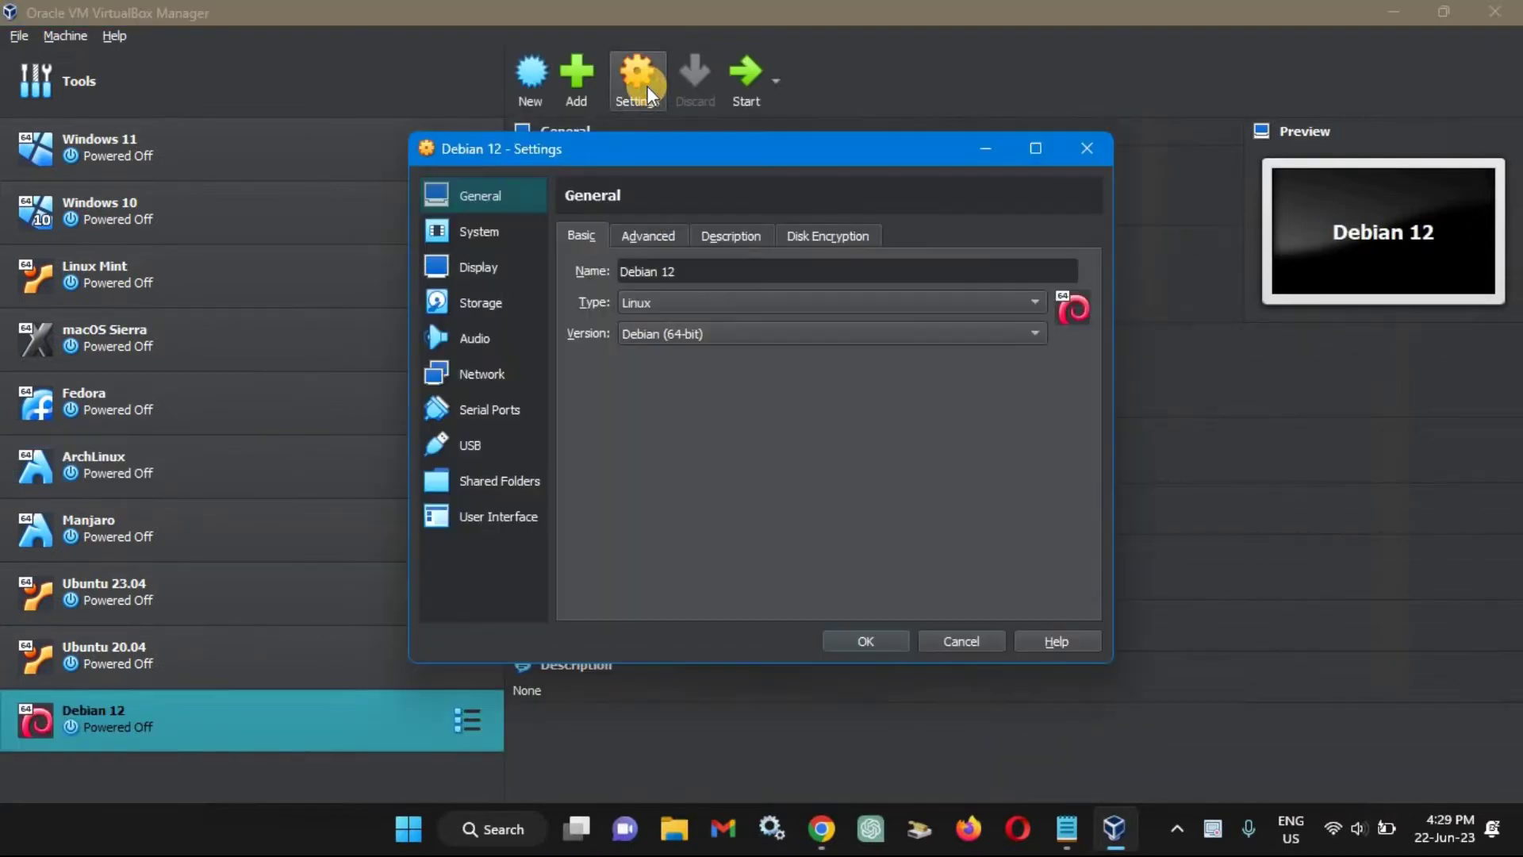
# Raise the Debian 12 machine's base memory and review its processor and display settings.
pyautogui.click(498, 233)
pyautogui.moveTo(811, 260); pyautogui.dragTo(861, 263)
pyautogui.click(688, 233)
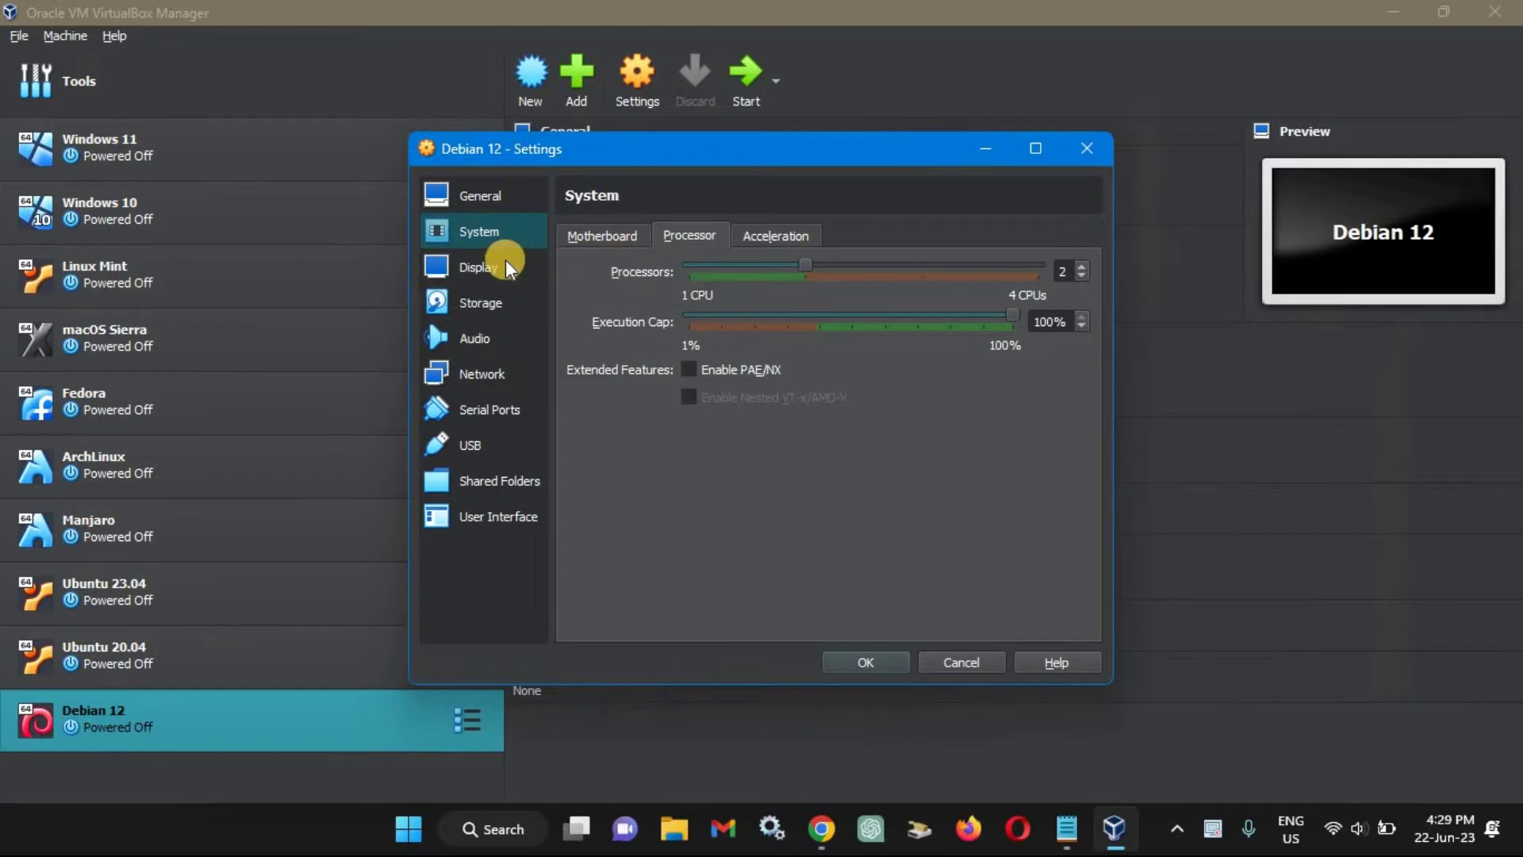
pyautogui.click(478, 267)
# Load debian-12.0.0-amd64-netinst.iso into the empty optical drive, save, and start the machine.
pyautogui.click(492, 302)
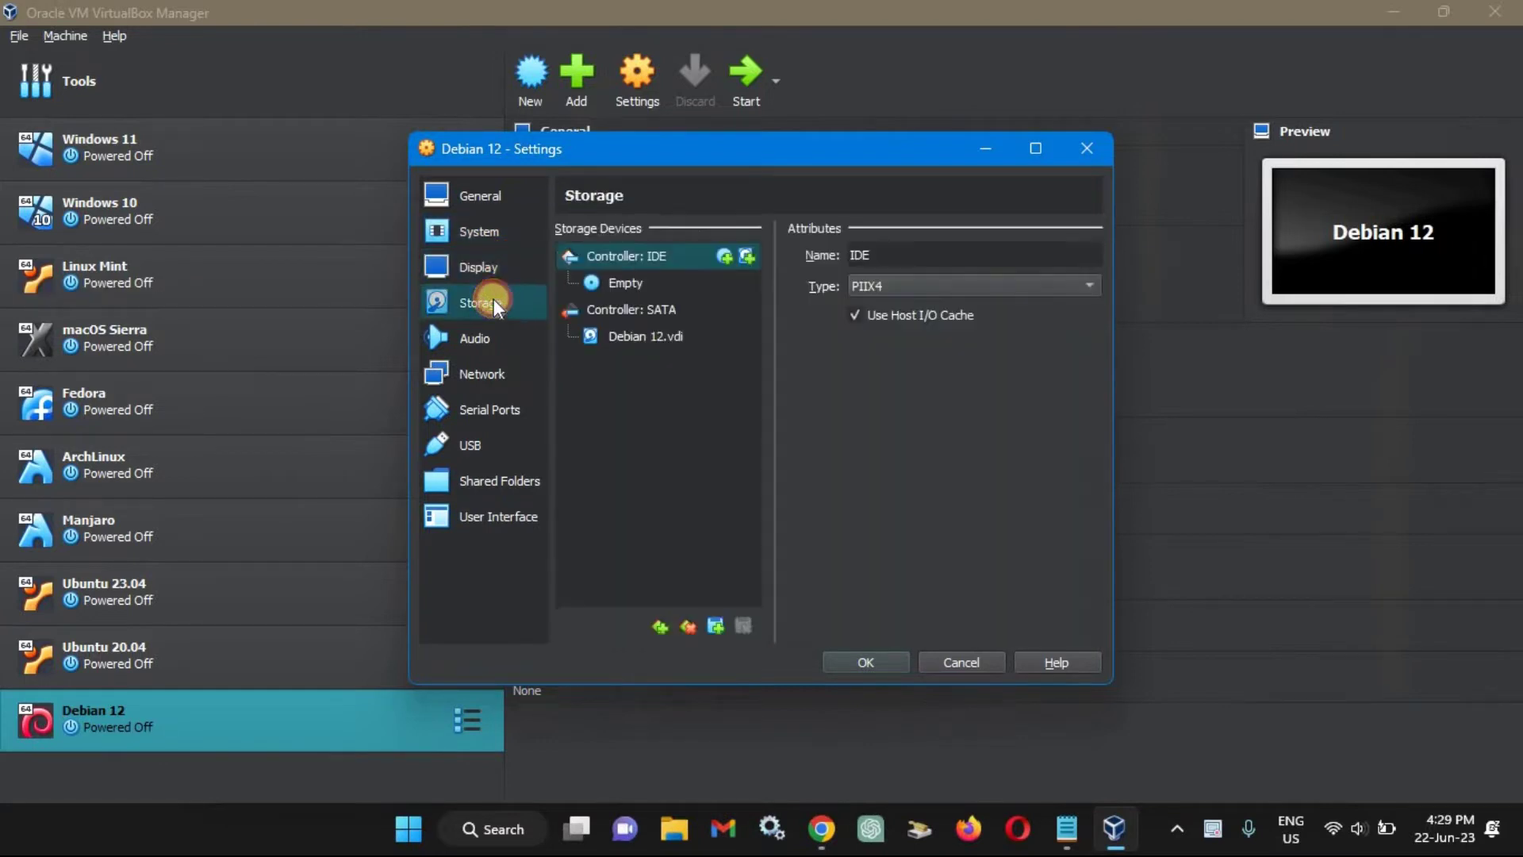
pyautogui.click(651, 284)
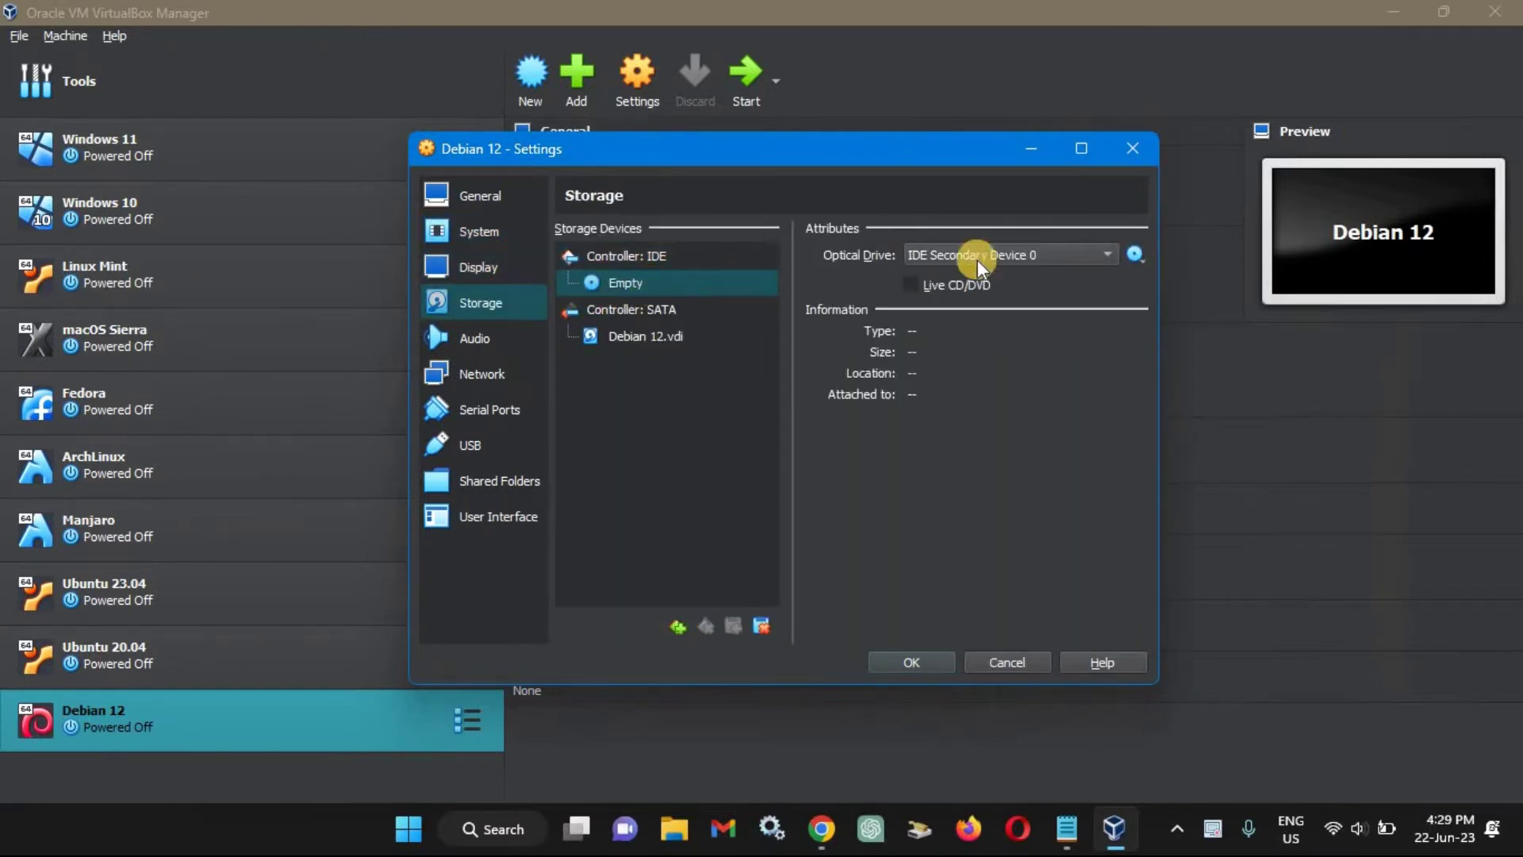
pyautogui.click(1132, 254)
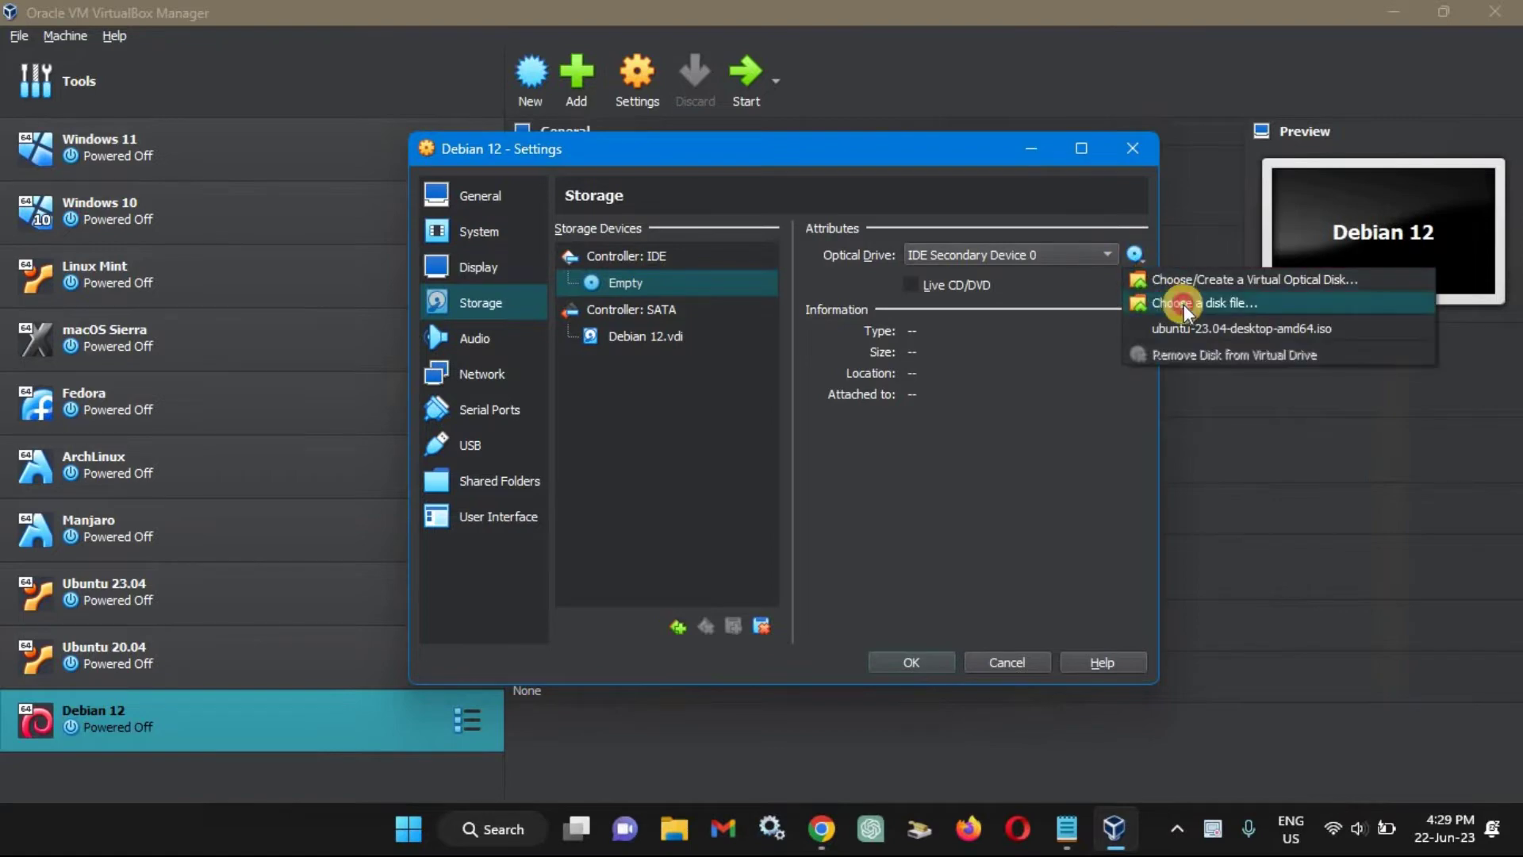
pyautogui.click(1184, 302)
pyautogui.click(722, 444)
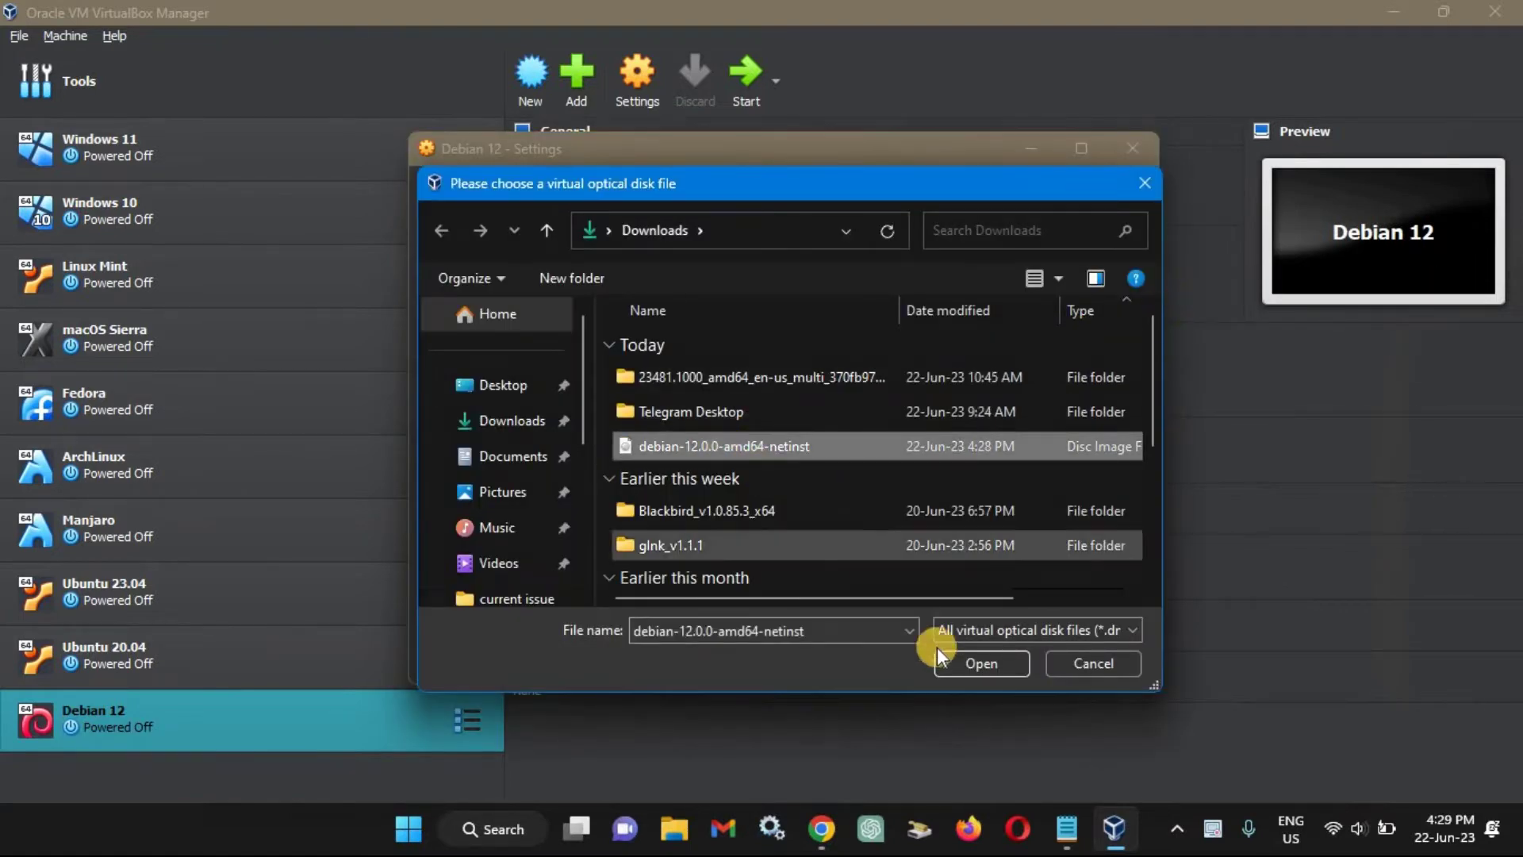
pyautogui.click(962, 663)
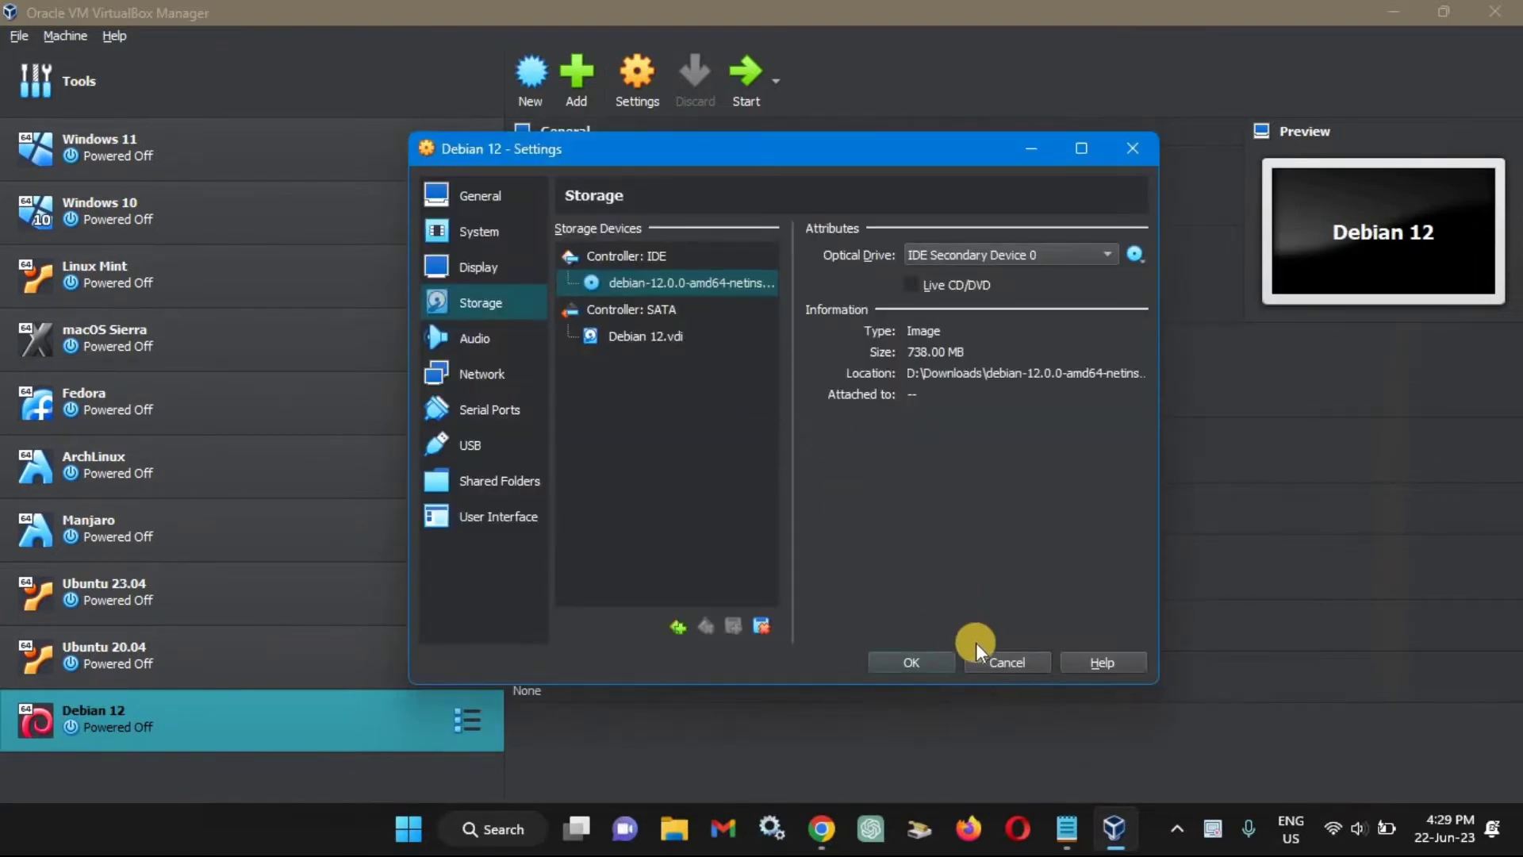
pyautogui.click(917, 664)
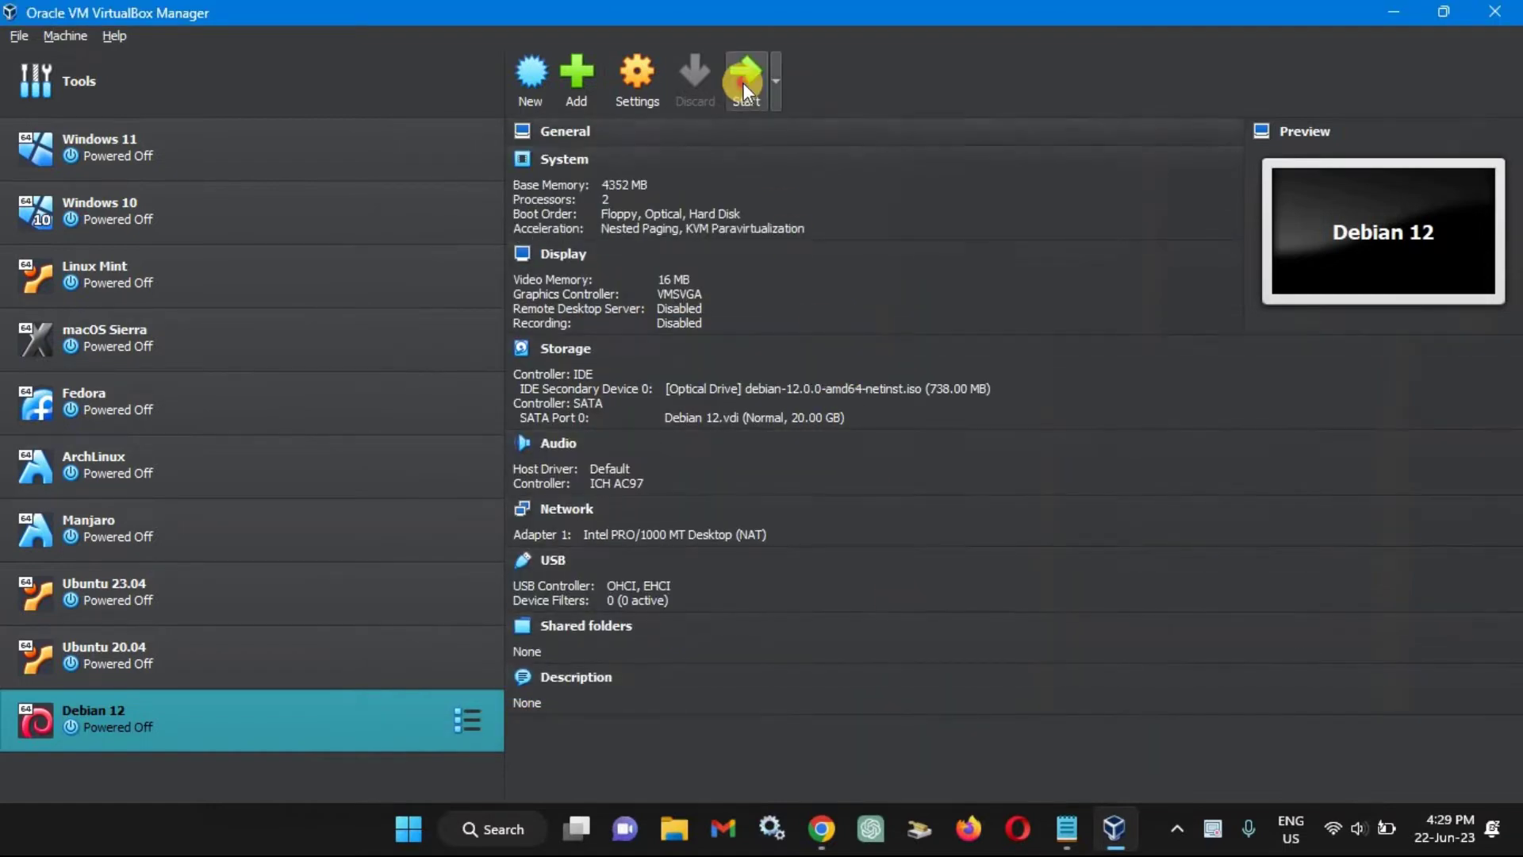
pyautogui.click(744, 82)
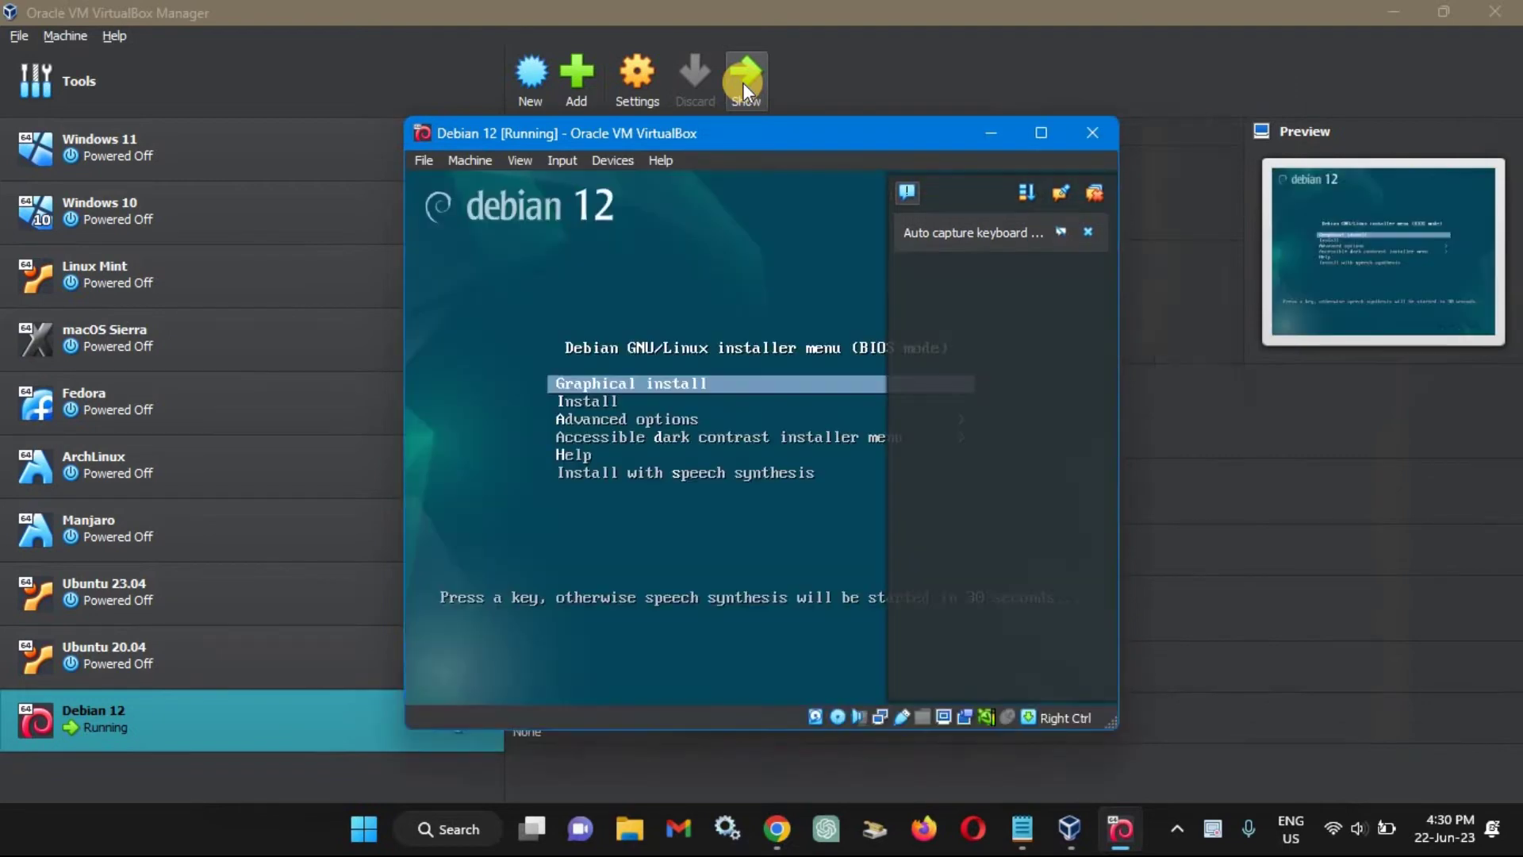
# Dismiss the keyboard and mouse capture notices and maximize the running VM window.
pyautogui.click(1087, 233)
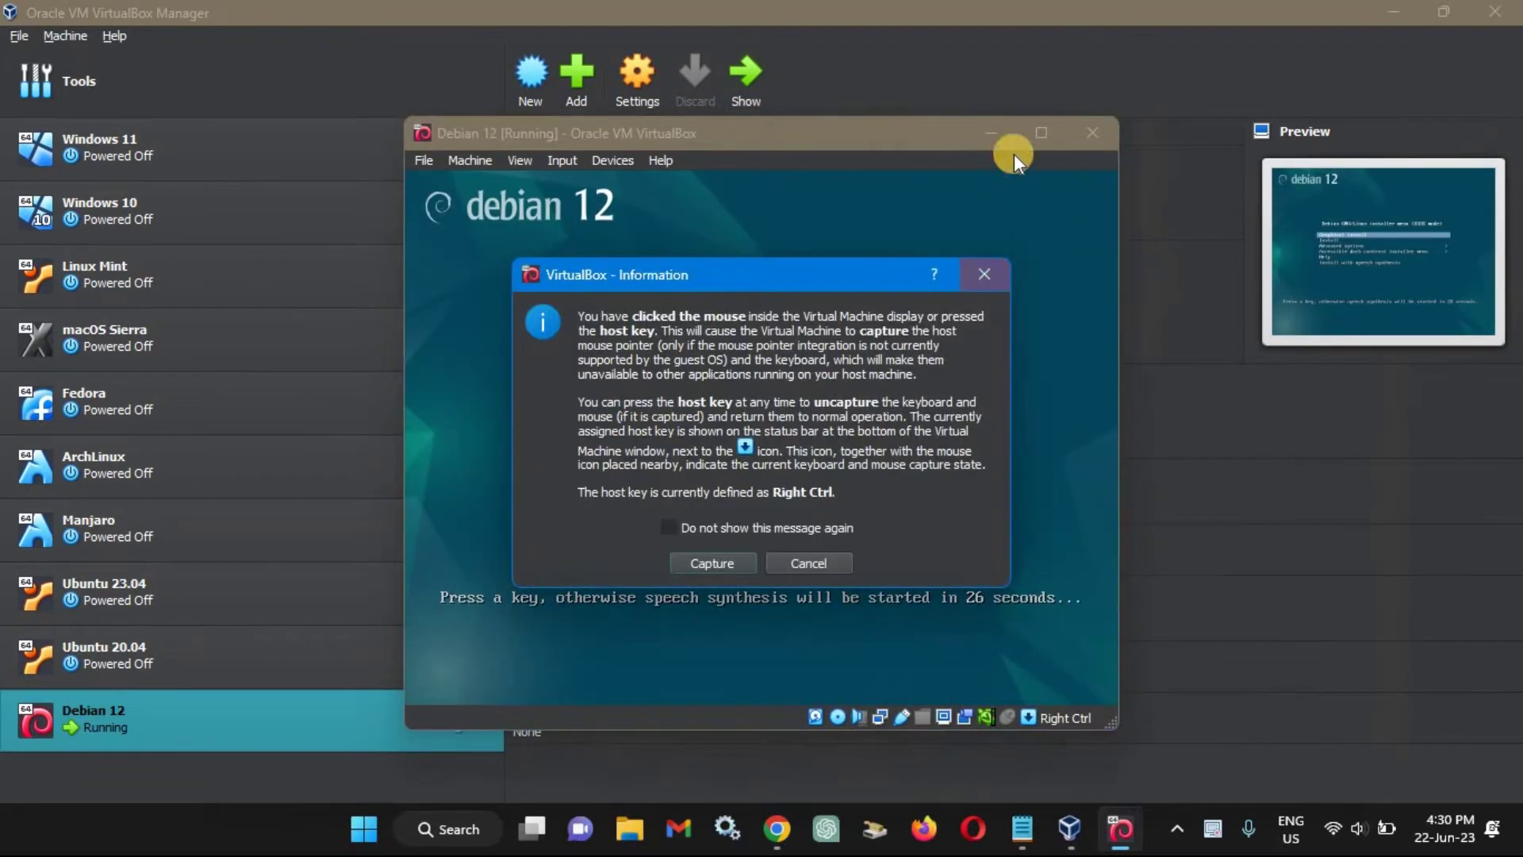
pyautogui.click(991, 262)
pyautogui.click(1040, 133)
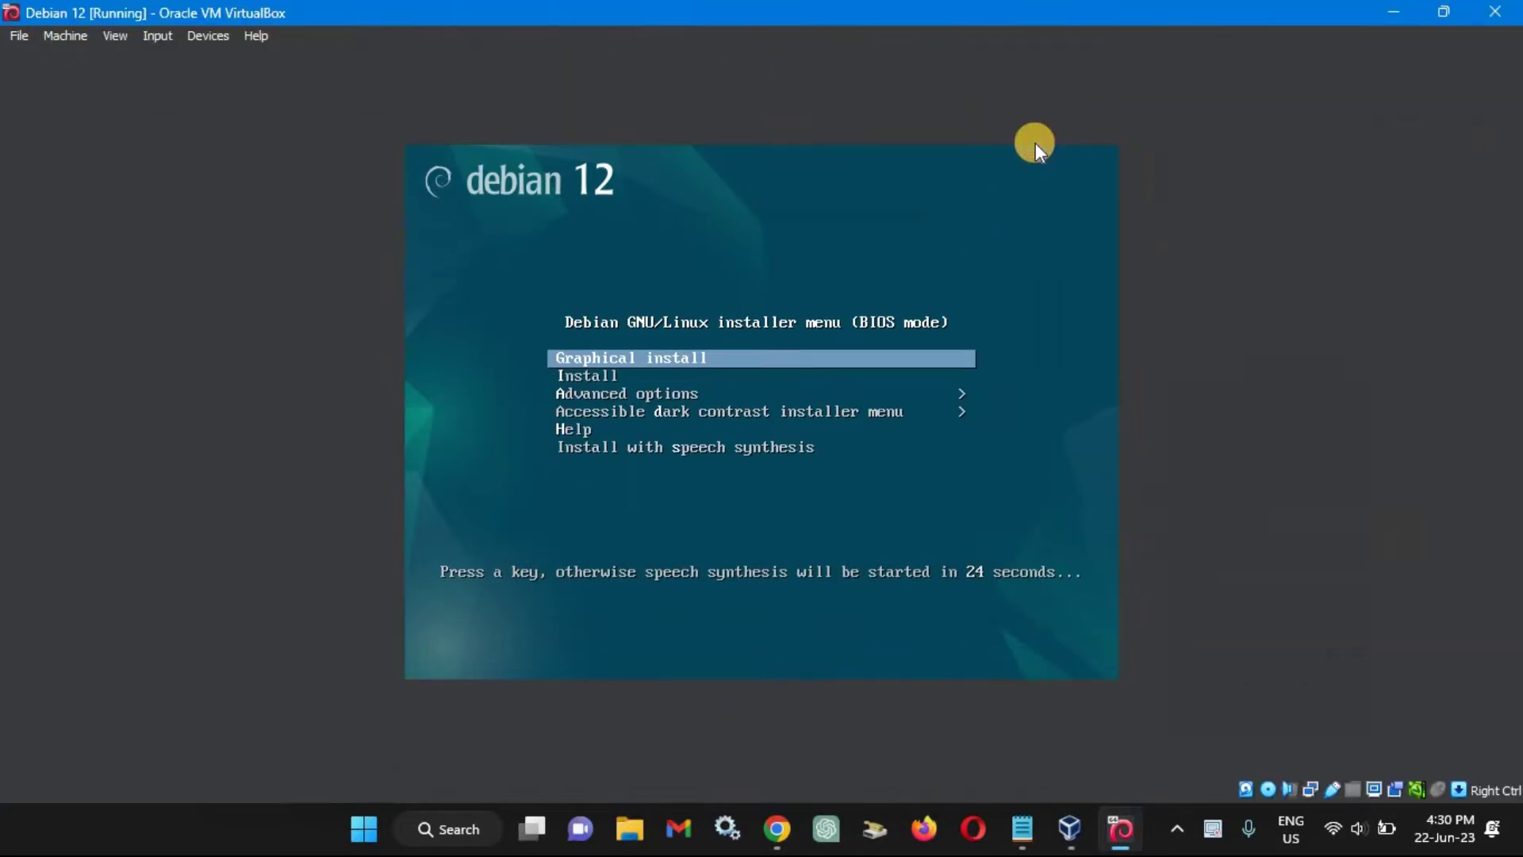
# Start the graphical install in English with Philippines as location and keyboard layout.
pyautogui.press('Return')
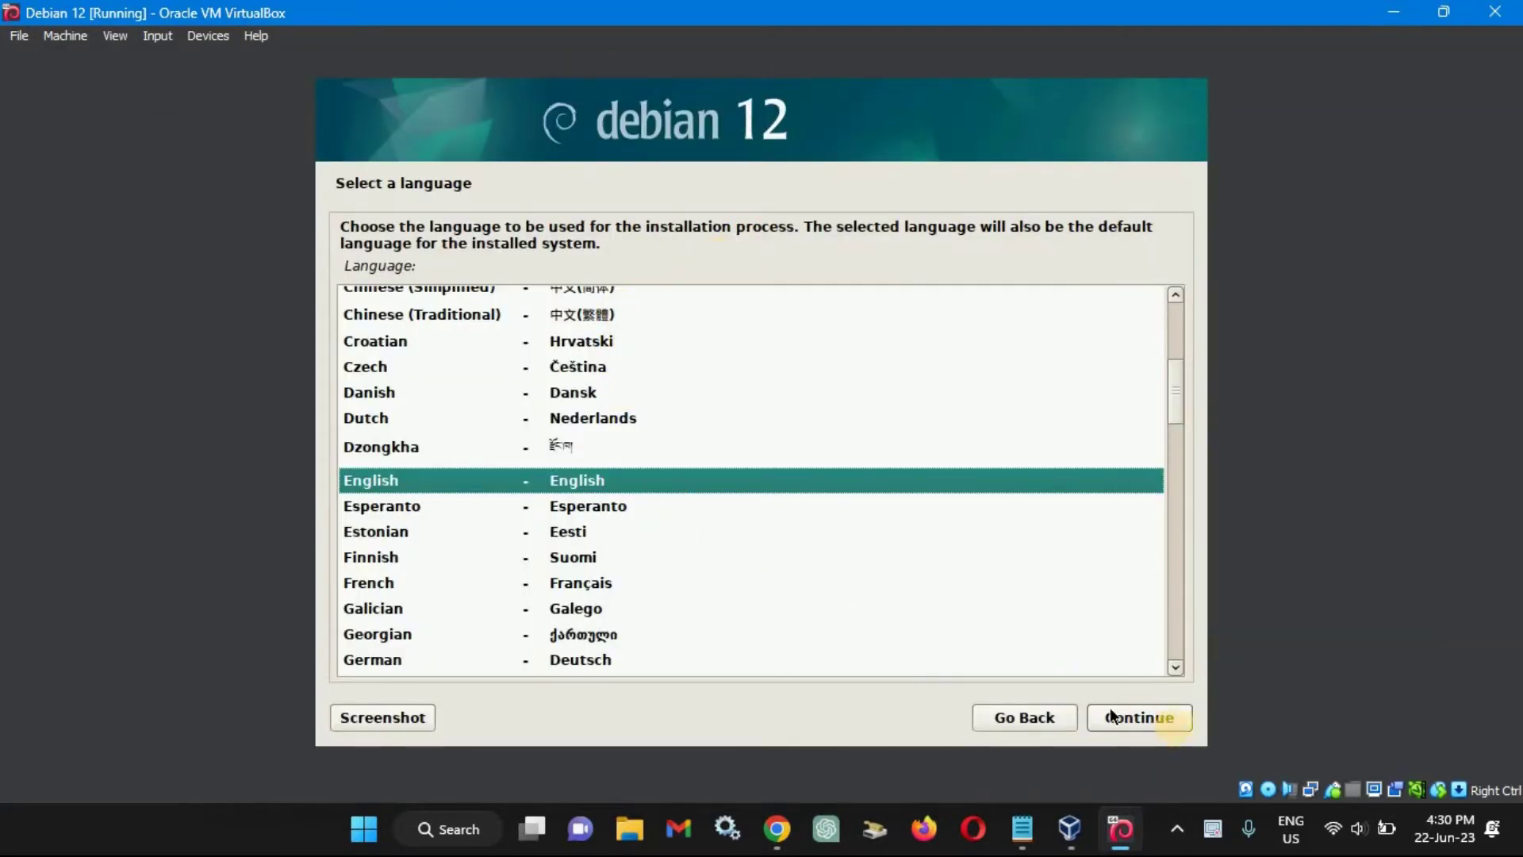
pyautogui.click(1154, 718)
pyautogui.click(1180, 373)
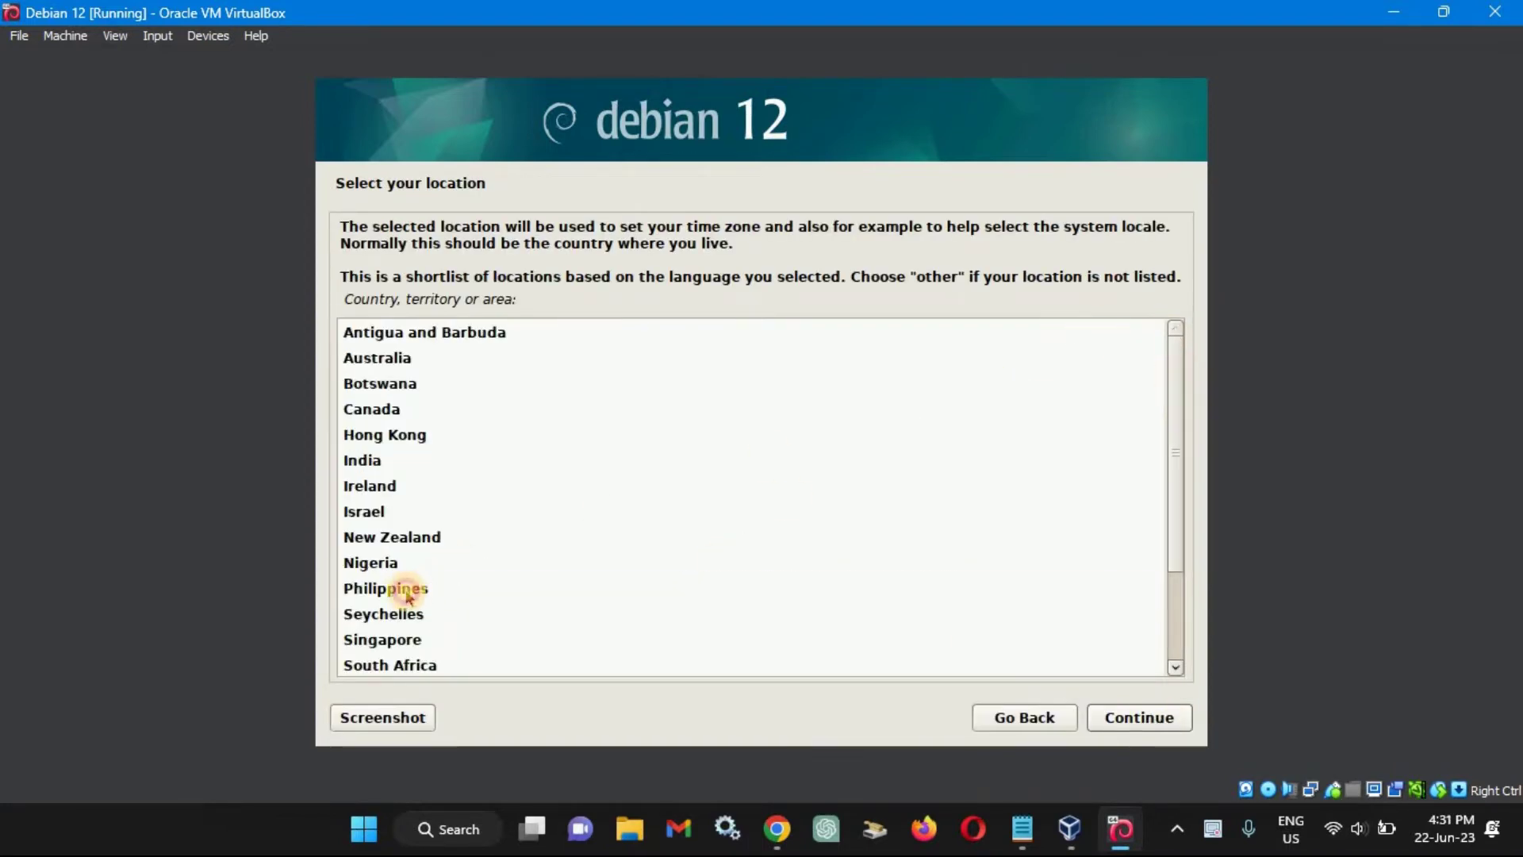
pyautogui.click(409, 595)
pyautogui.click(1130, 718)
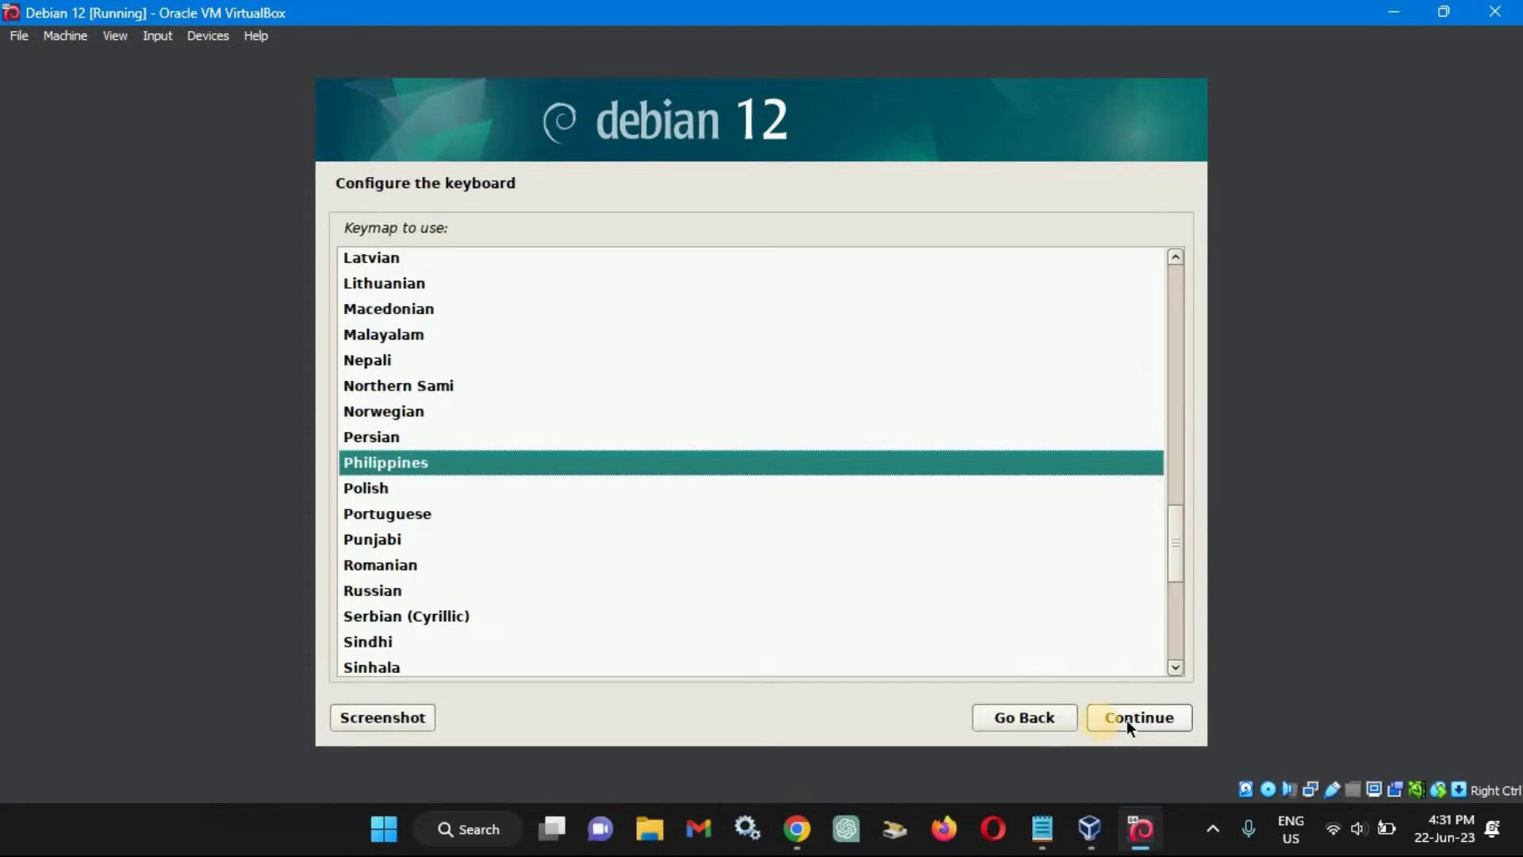
pyautogui.click(1158, 719)
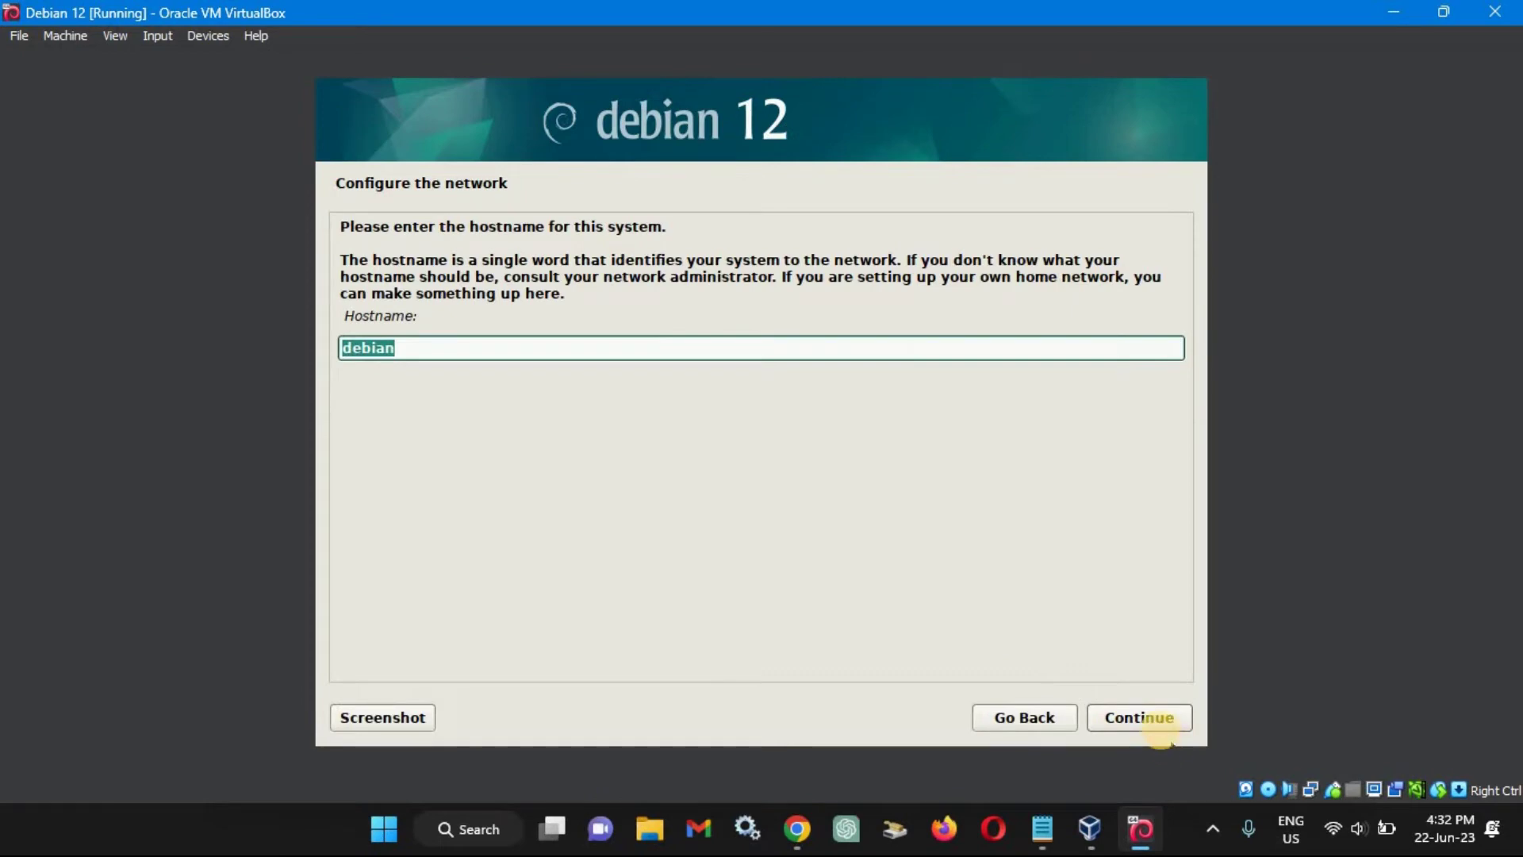
# Keep hostname 'debian' with no domain, then set and confirm the root password.
pyautogui.click(1169, 728)
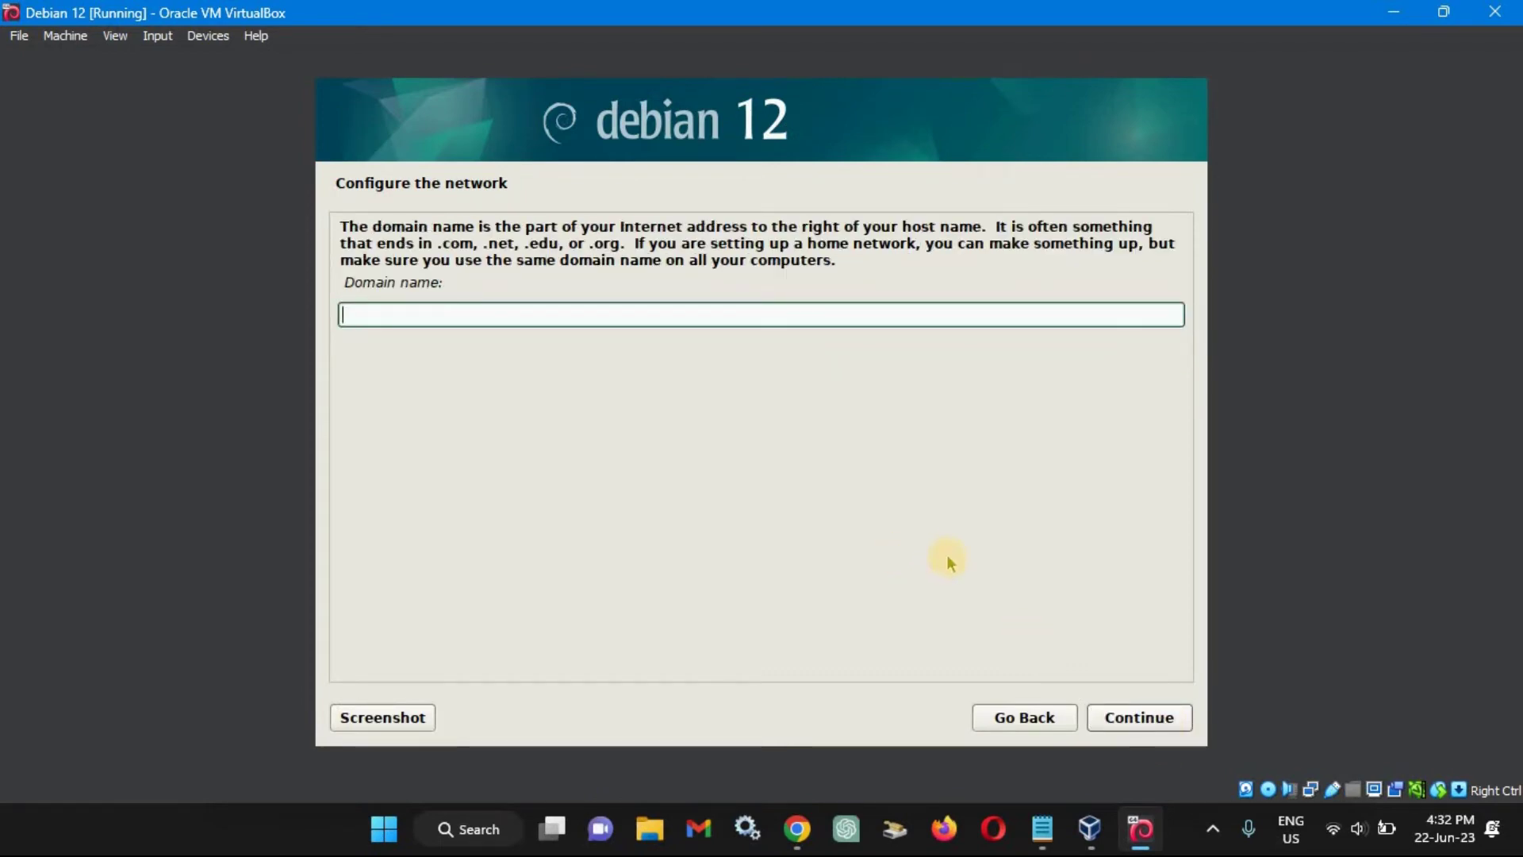
pyautogui.click(1127, 716)
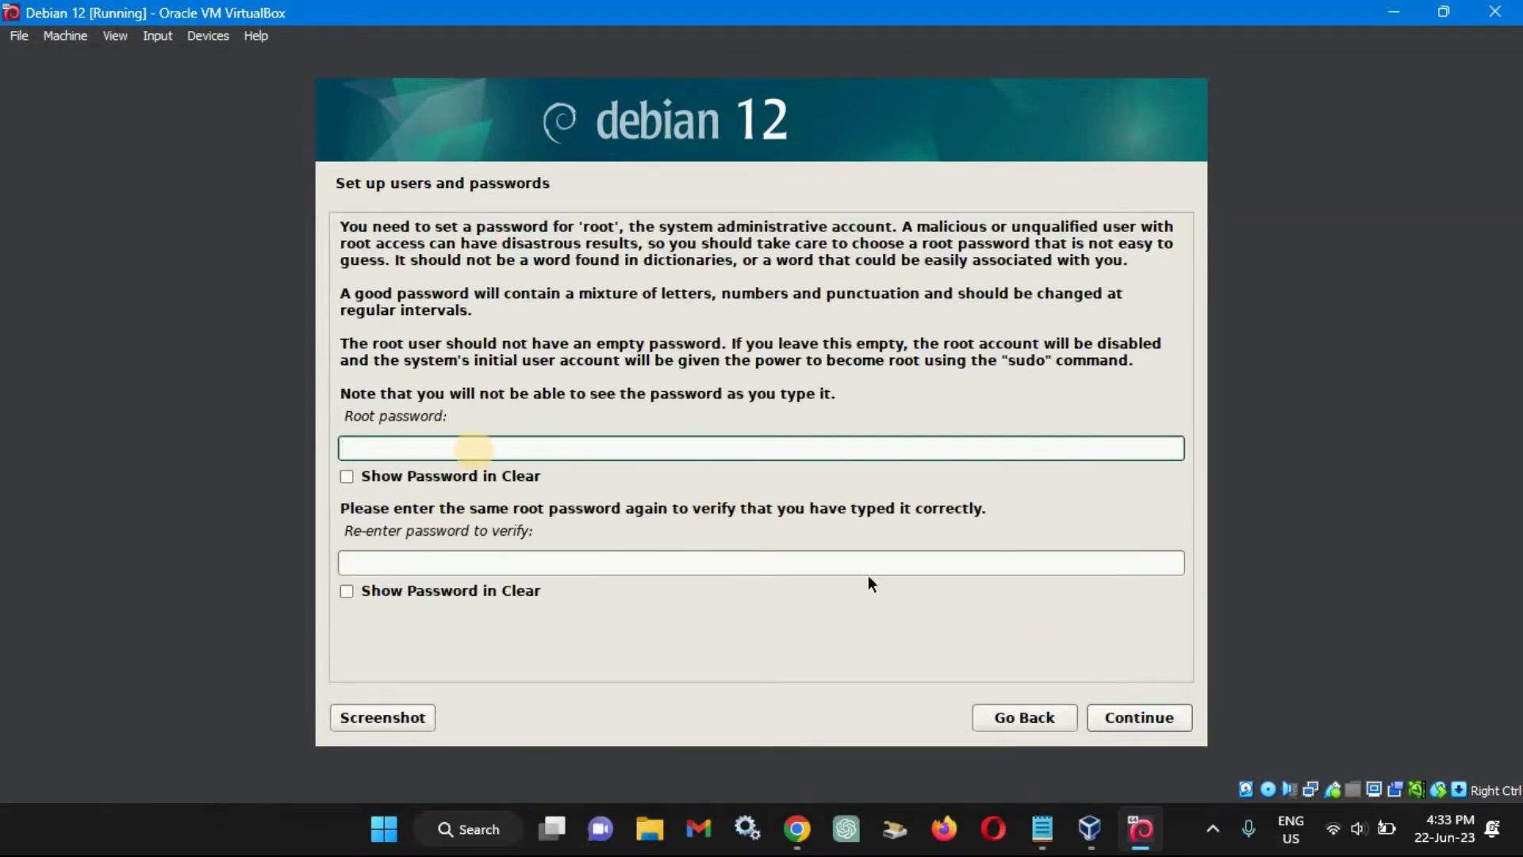
pyautogui.write('1234')
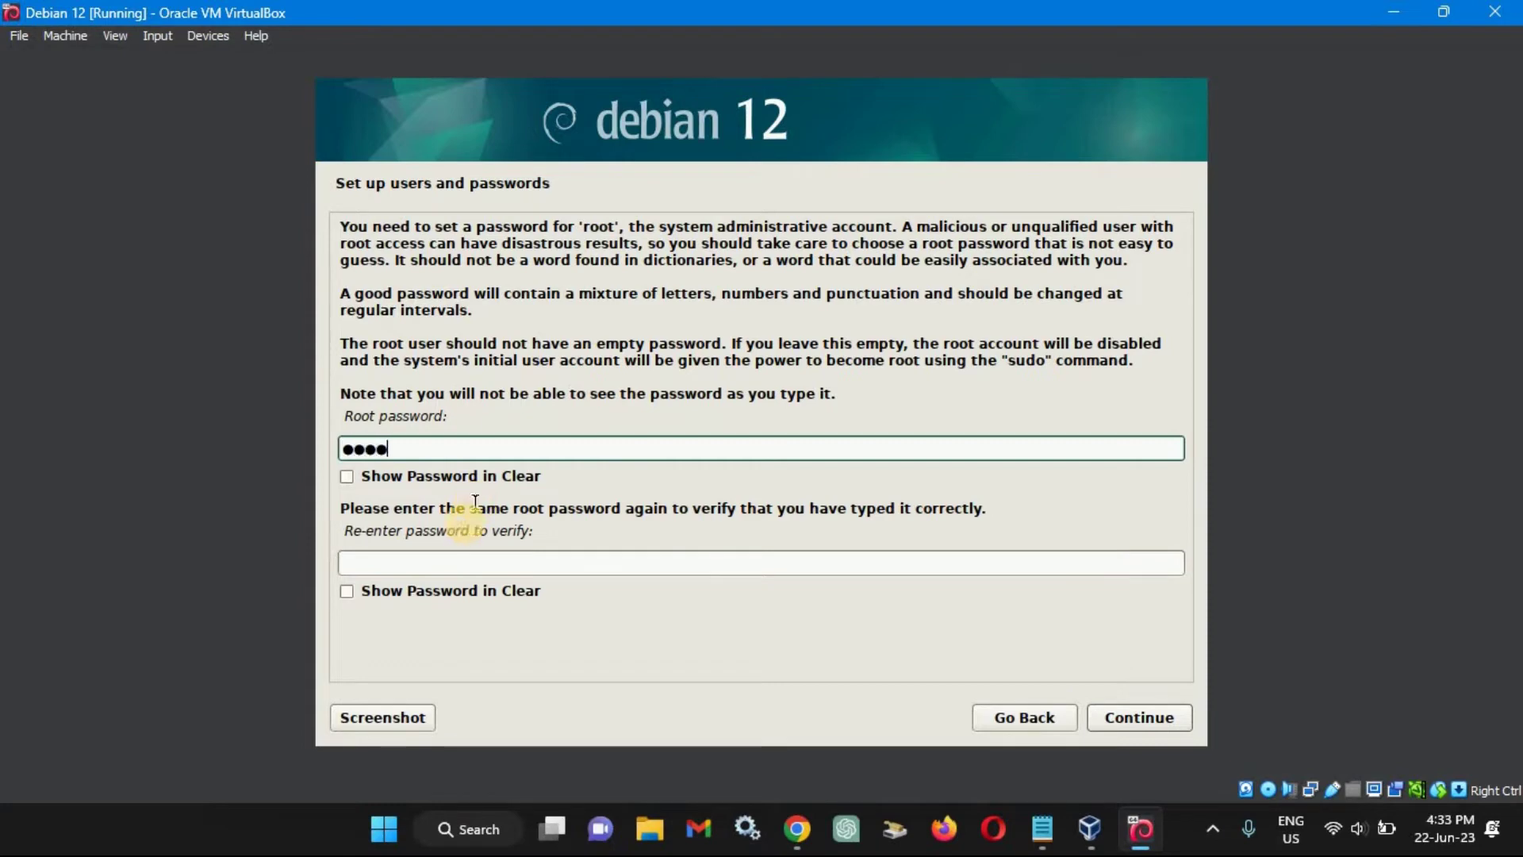
pyautogui.click(468, 562)
pyautogui.write('1234')
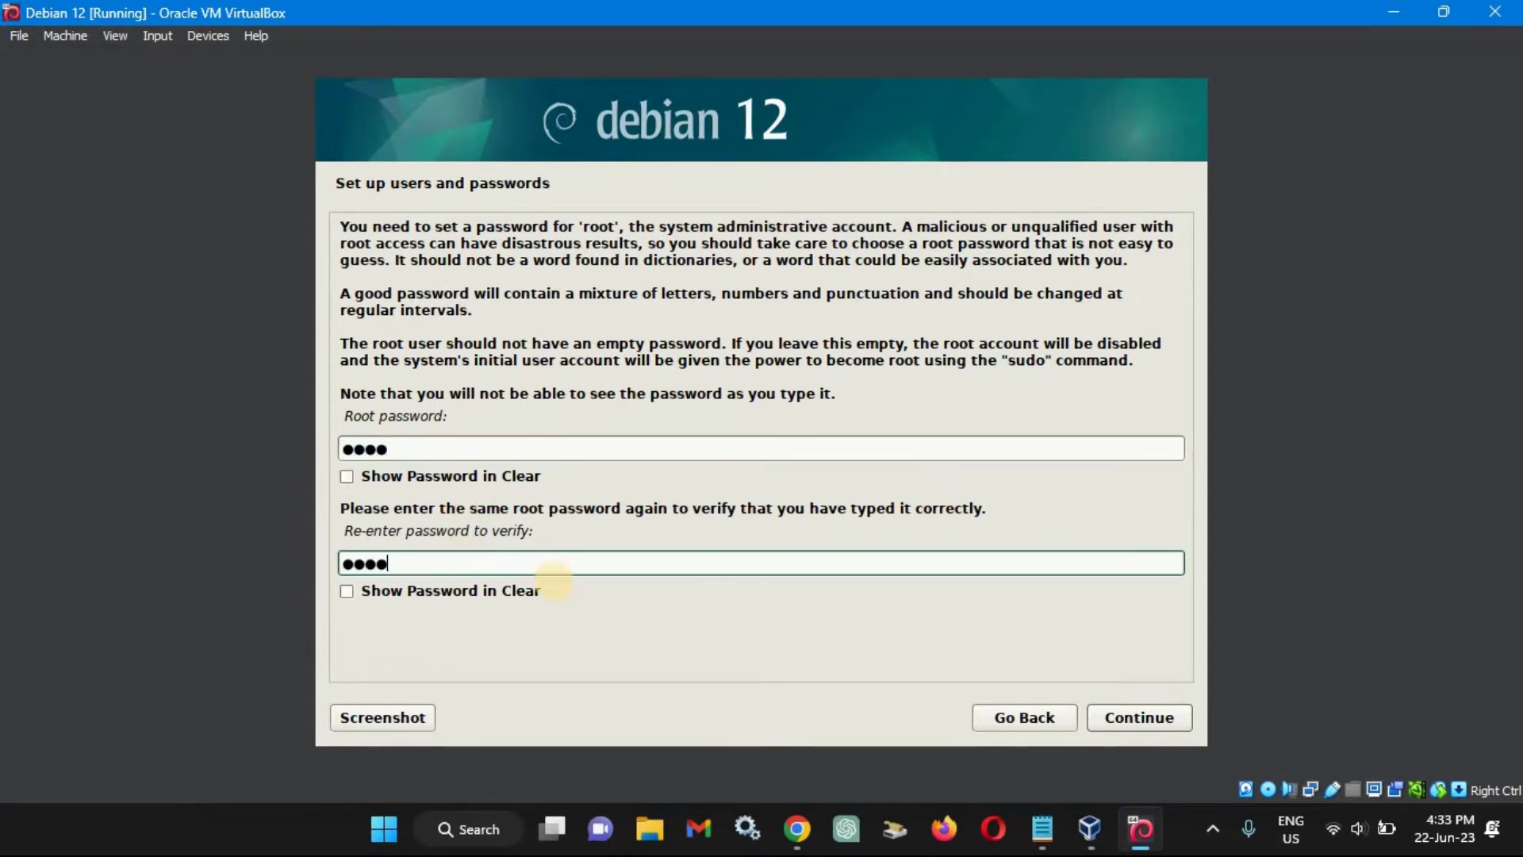
pyautogui.click(1139, 718)
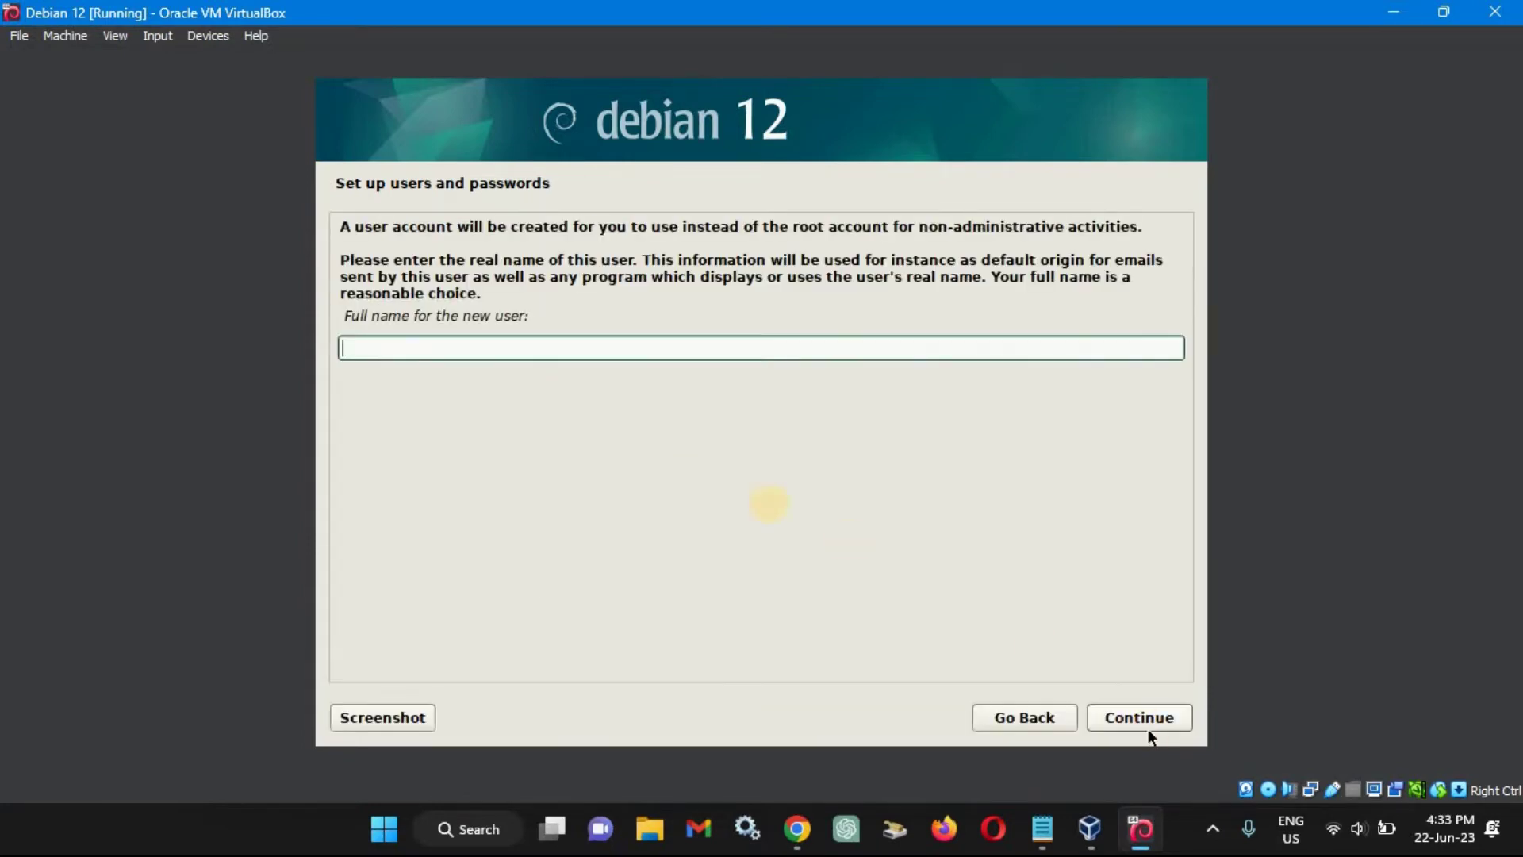
# Create the new user with their full name, the suggested username, and a confirmed password.
pyautogui.write('Computer Everywhere')
pyautogui.click(1130, 716)
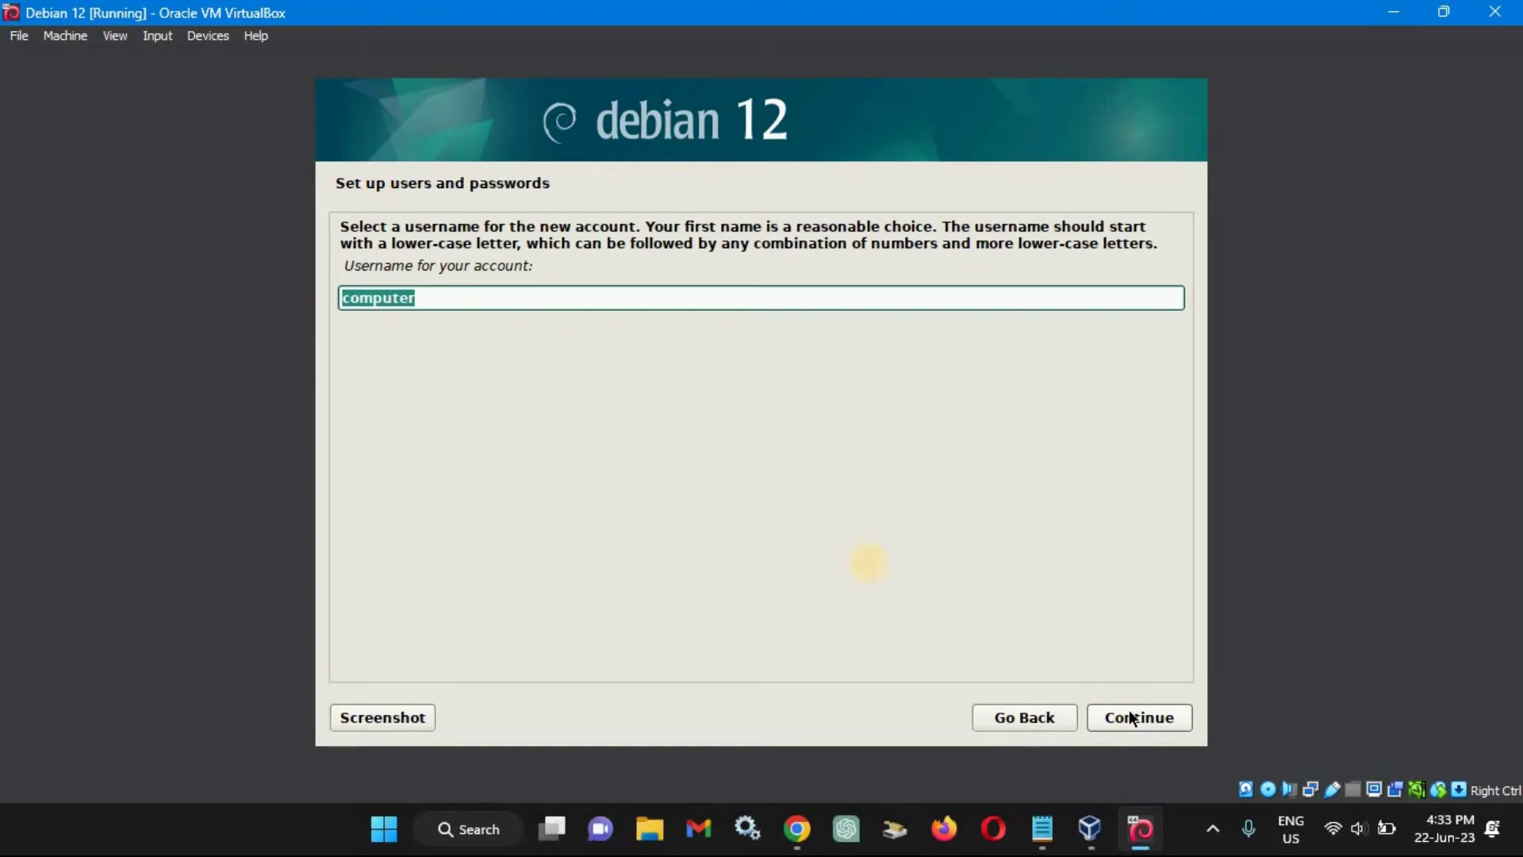
pyautogui.click(1167, 717)
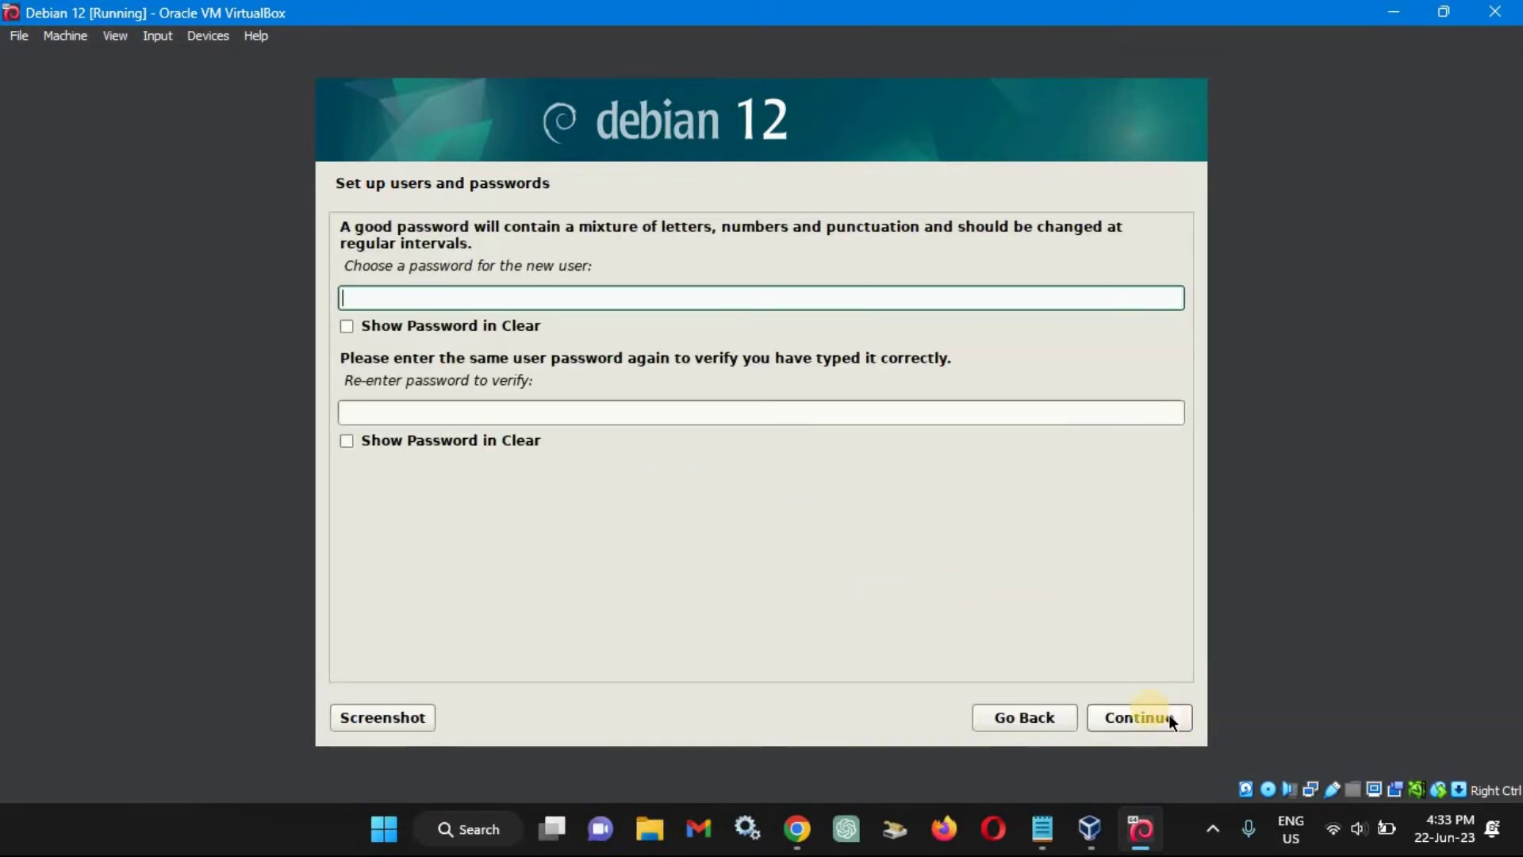
pyautogui.write('1234')
pyautogui.click(521, 409)
pyautogui.write('1234')
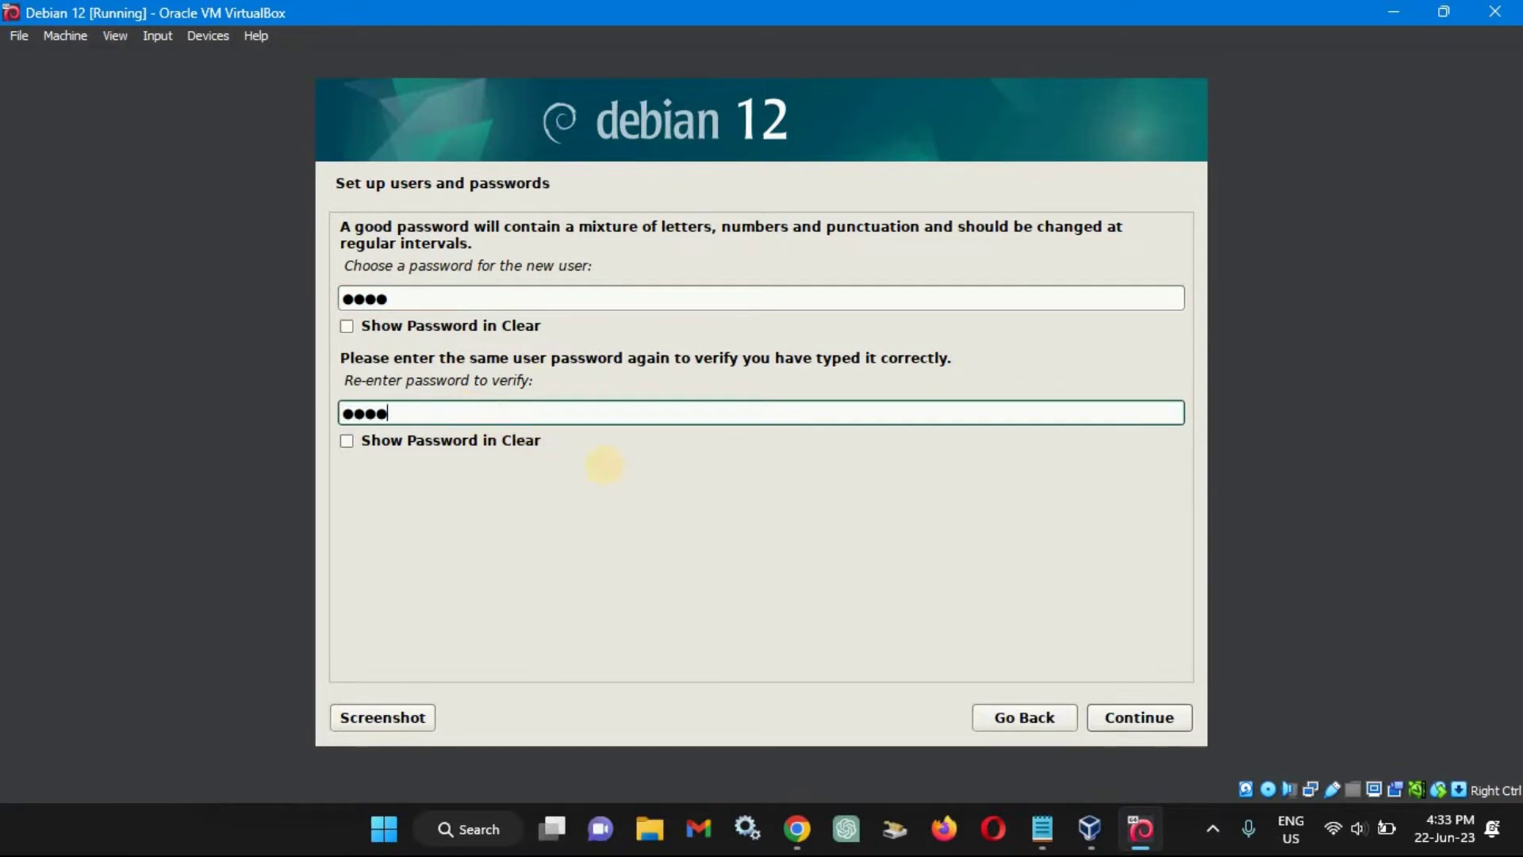
pyautogui.click(1109, 716)
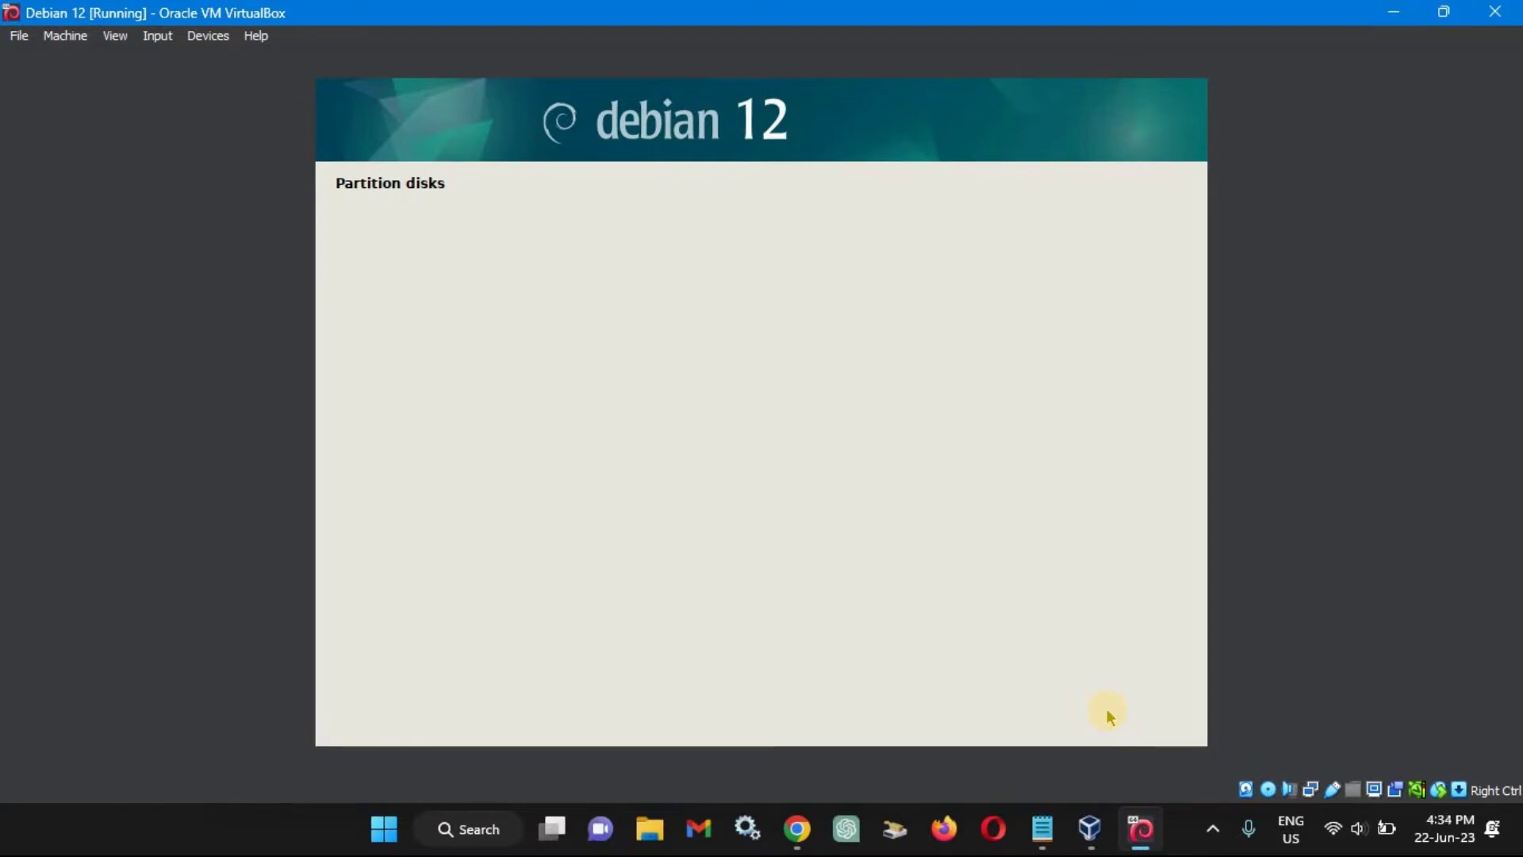
# Guided-partition the virtual disk with all files in one partition and write the changes.
pyautogui.click(1143, 719)
pyautogui.click(1152, 718)
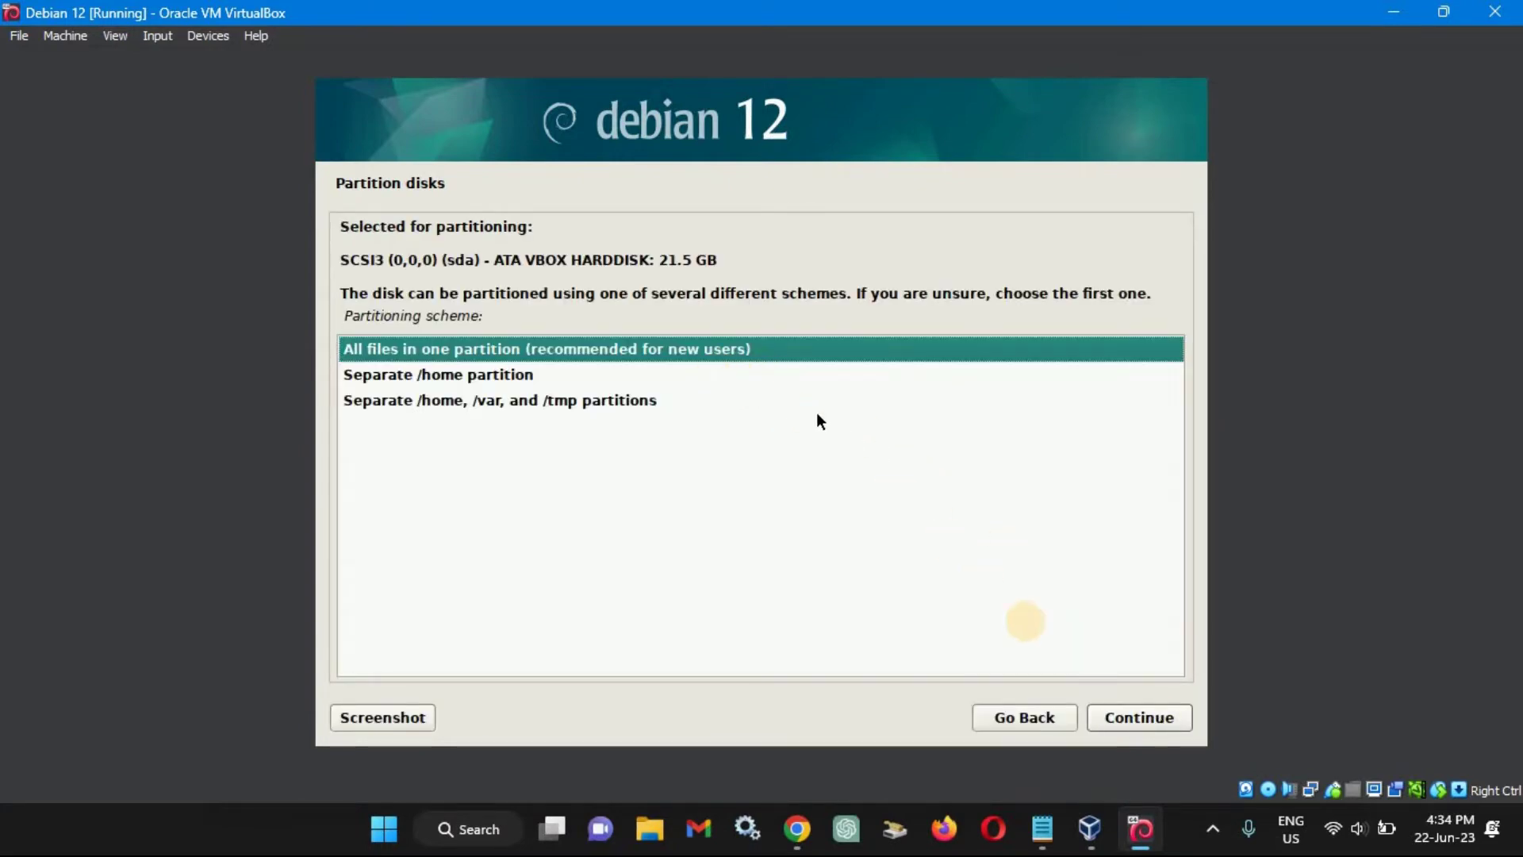
pyautogui.click(1156, 727)
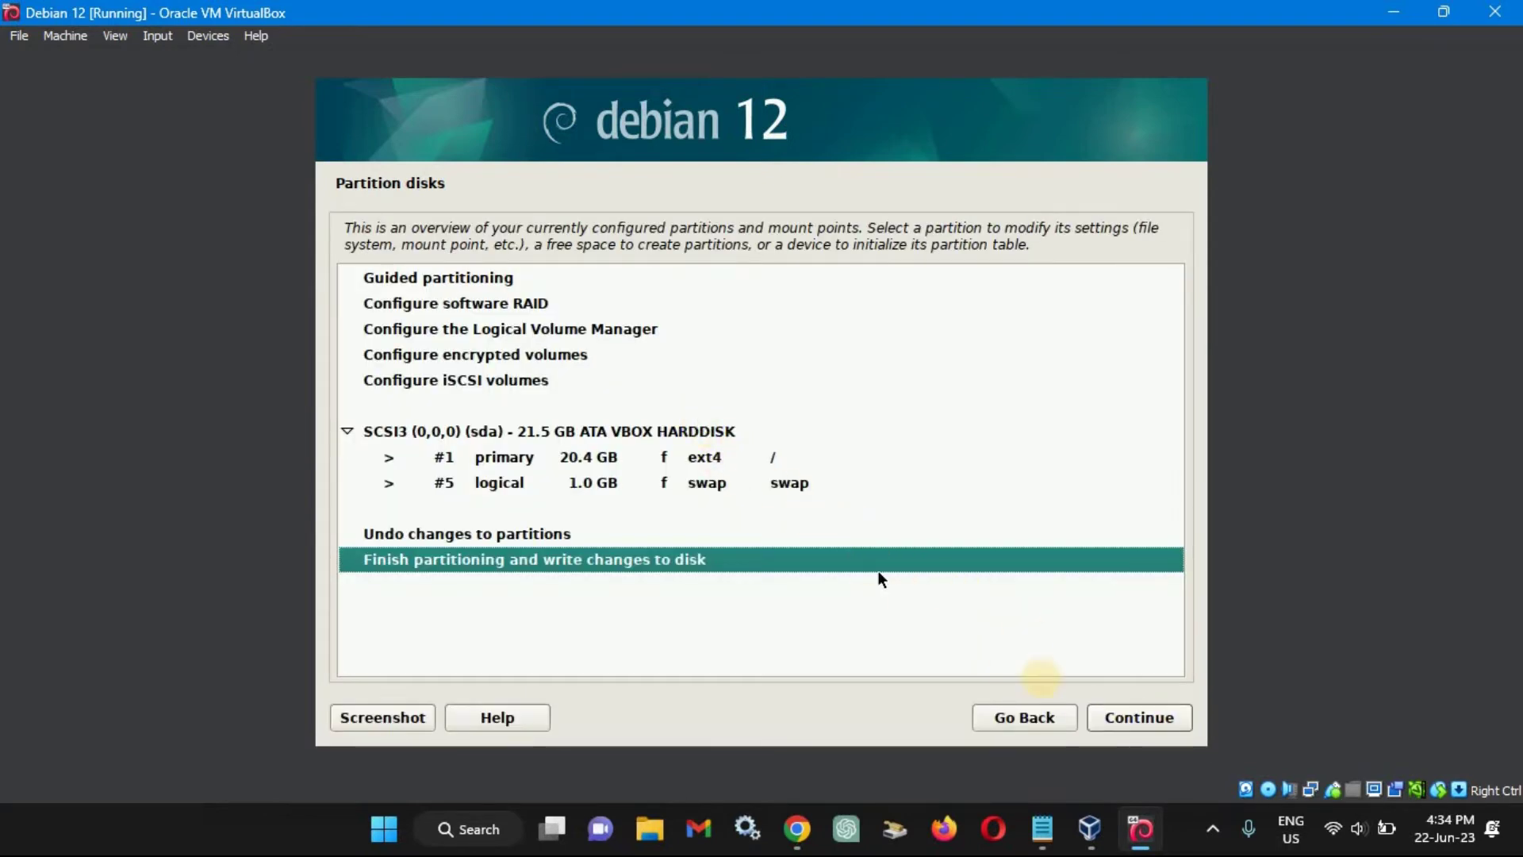
pyautogui.click(1141, 717)
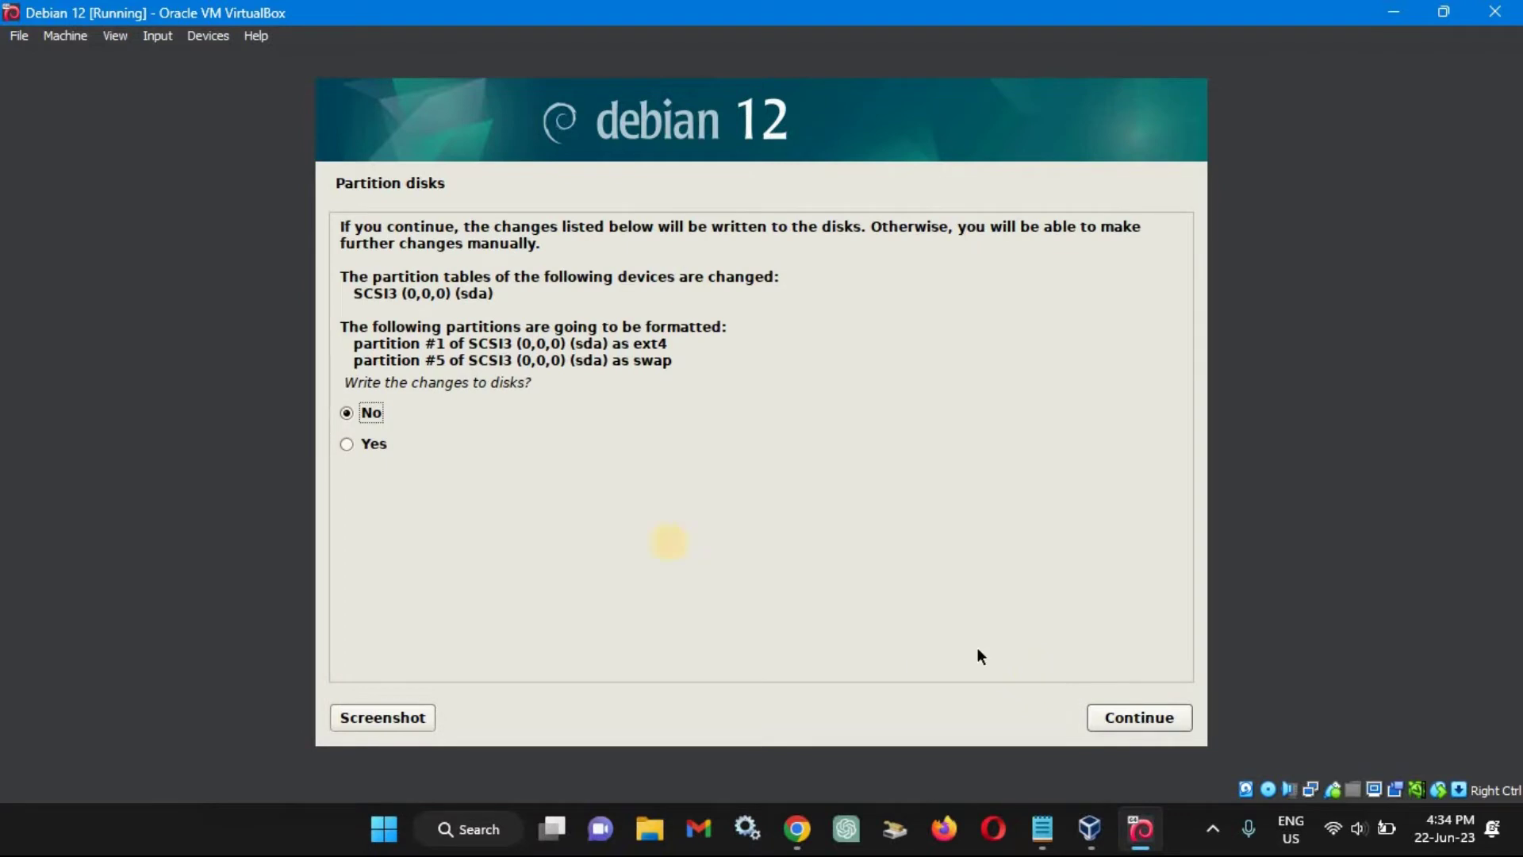
pyautogui.click(376, 449)
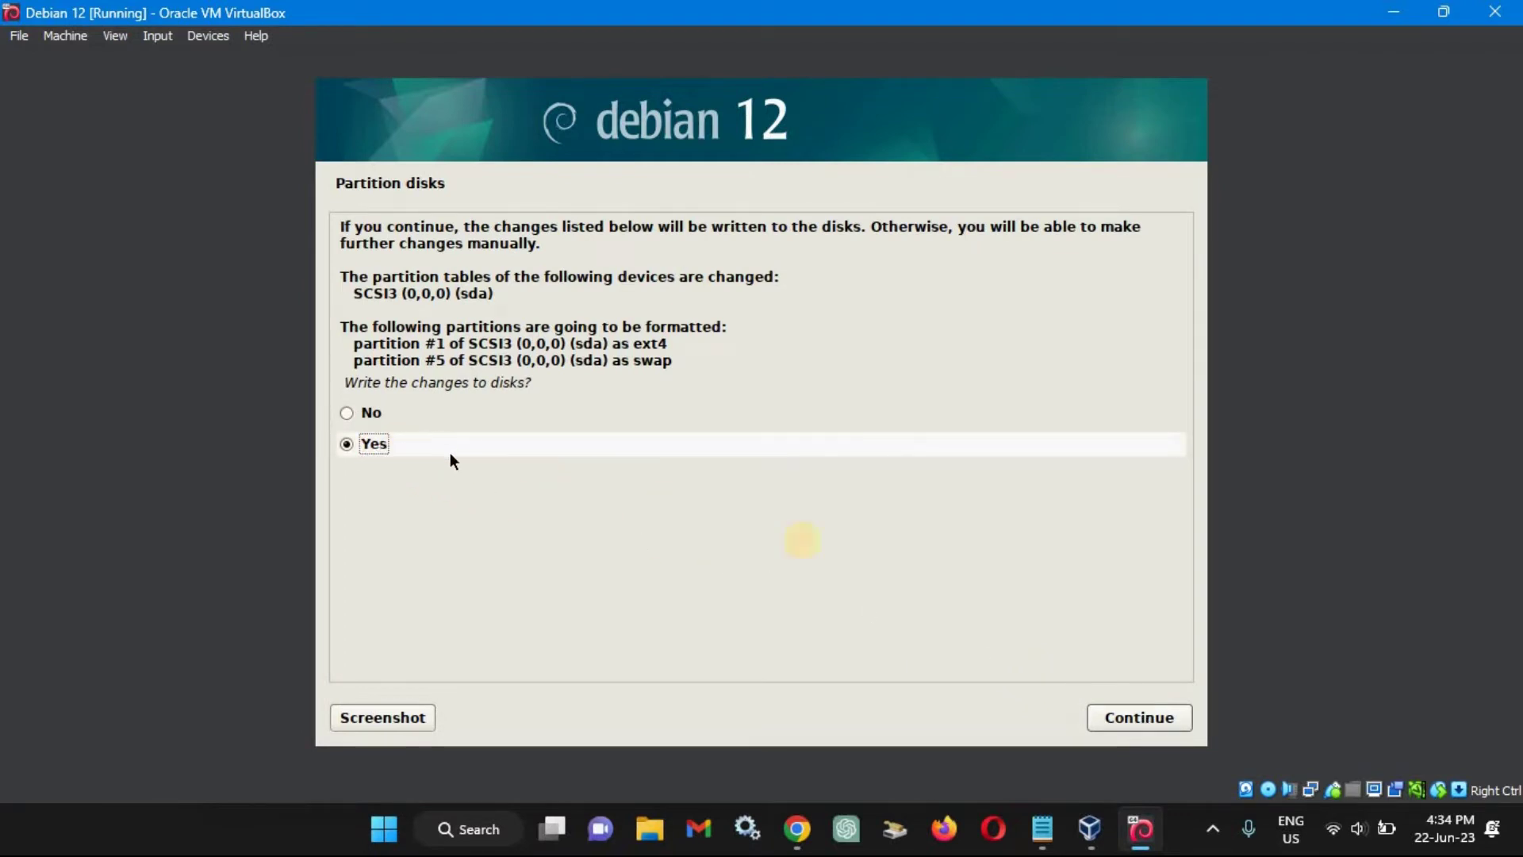
pyautogui.click(1129, 722)
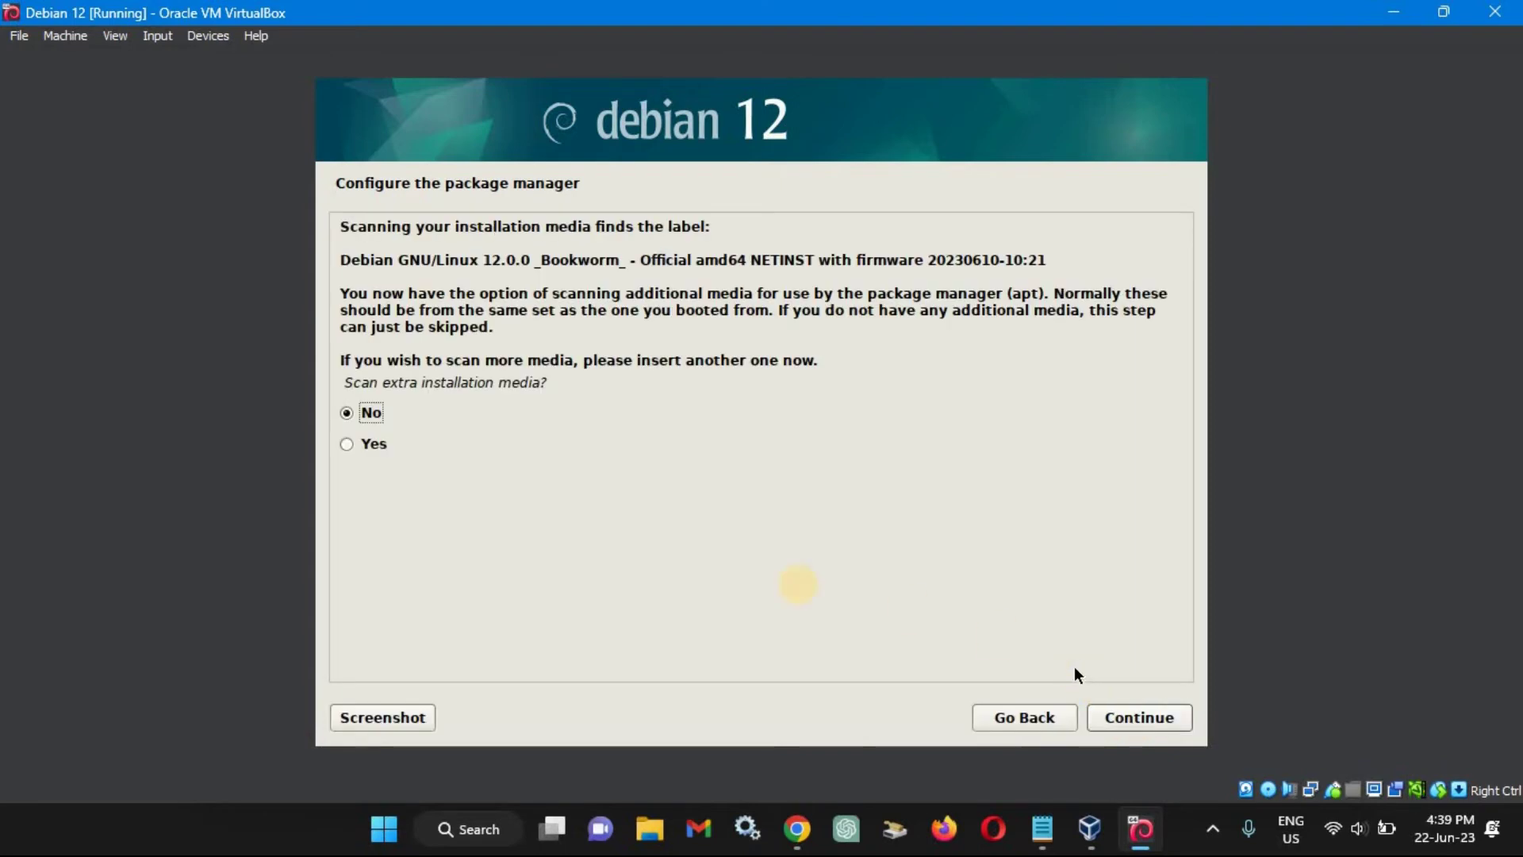
# Skip extra media scanning and use the United States deb.debian.org mirror without an HTTP proxy.
pyautogui.click(1143, 719)
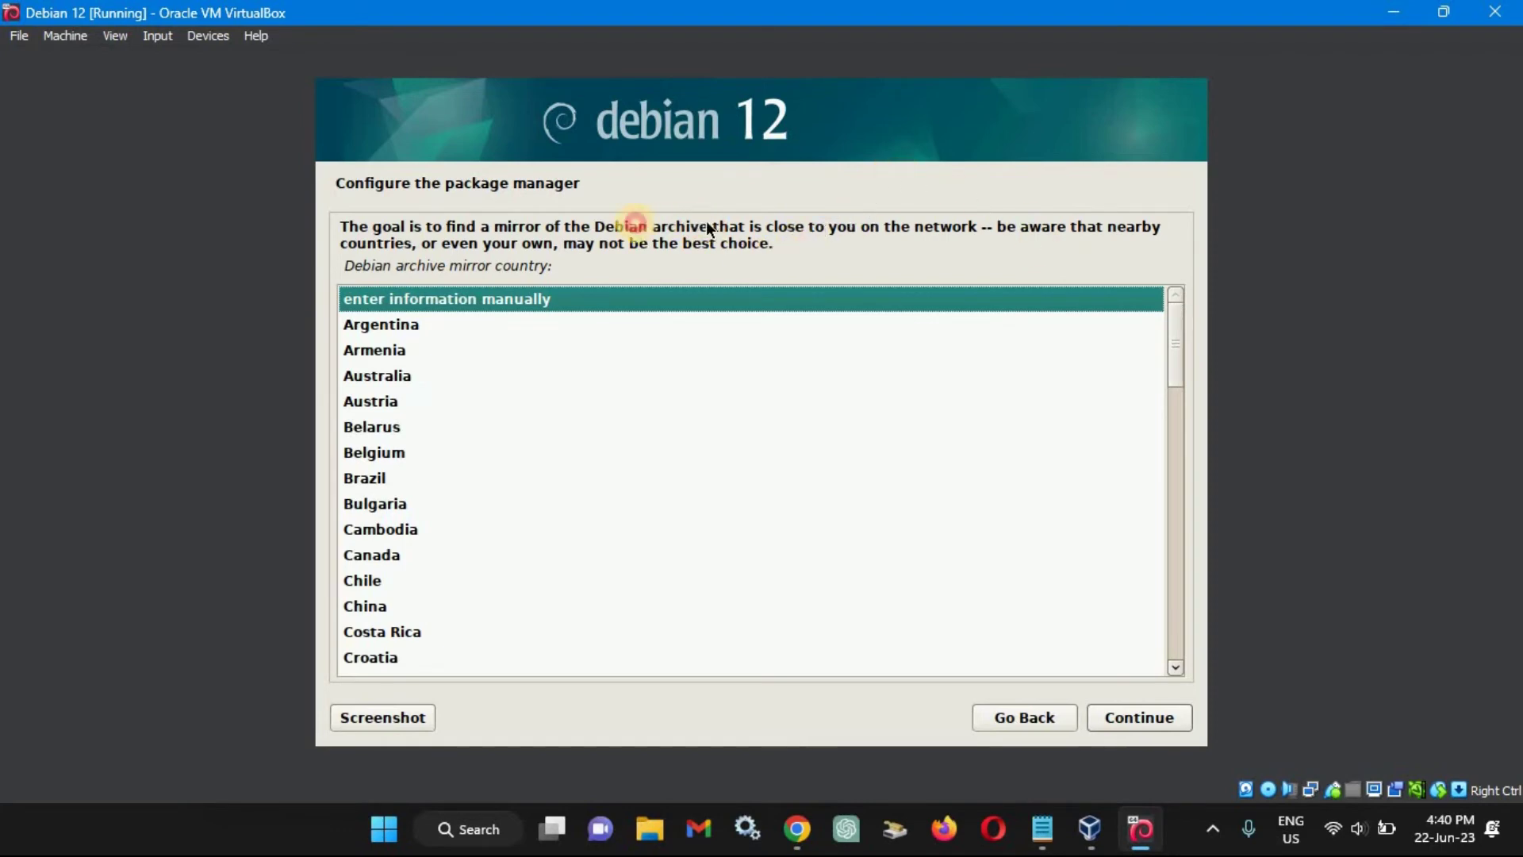
pyautogui.moveTo(745, 226); pyautogui.dragTo(956, 242)
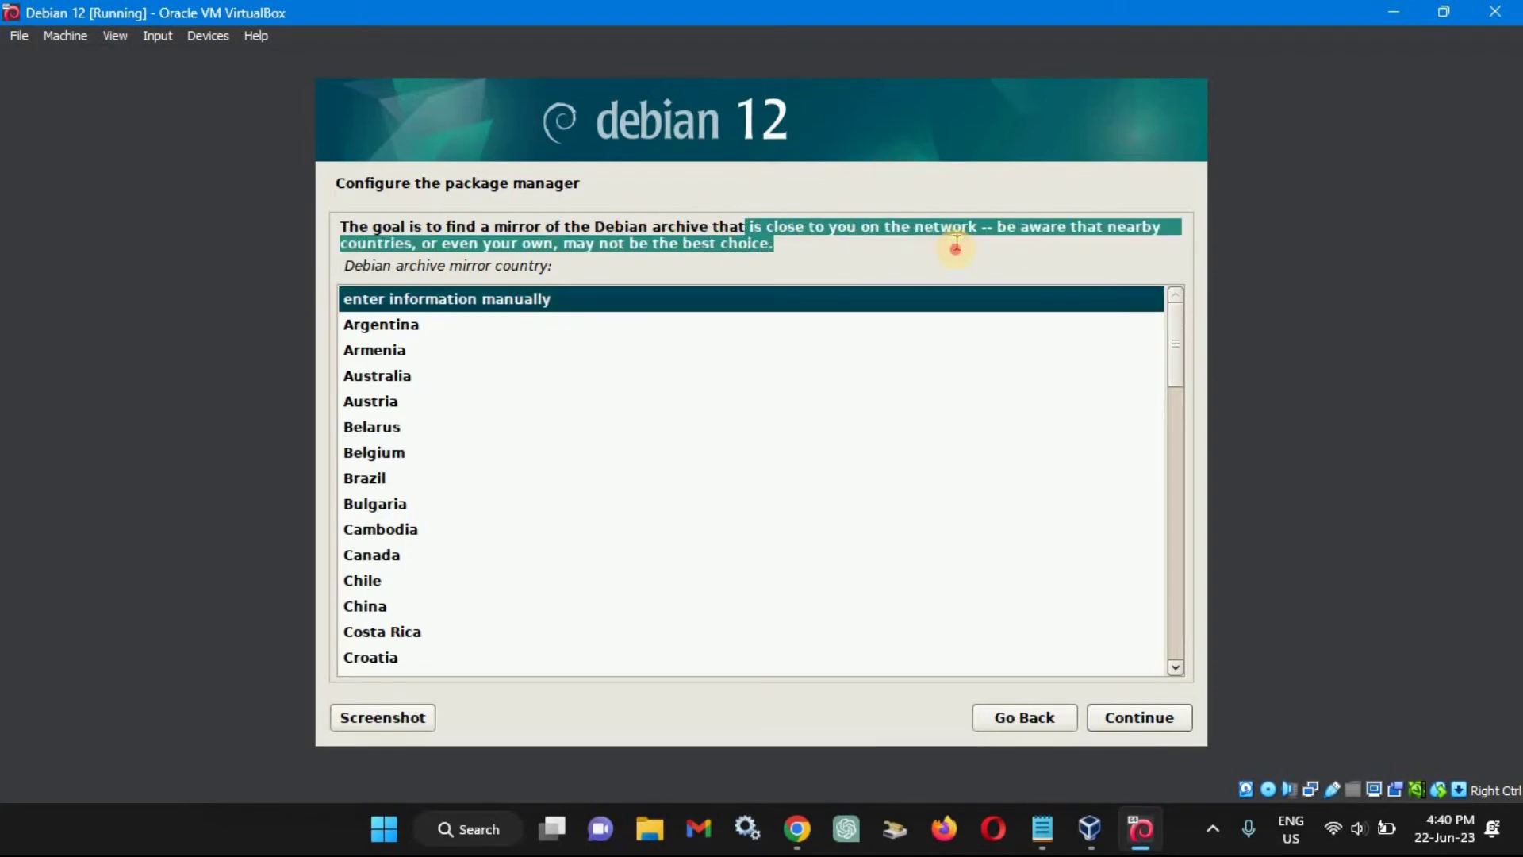
pyautogui.moveTo(1175, 372); pyautogui.dragTo(1170, 654)
pyautogui.click(426, 614)
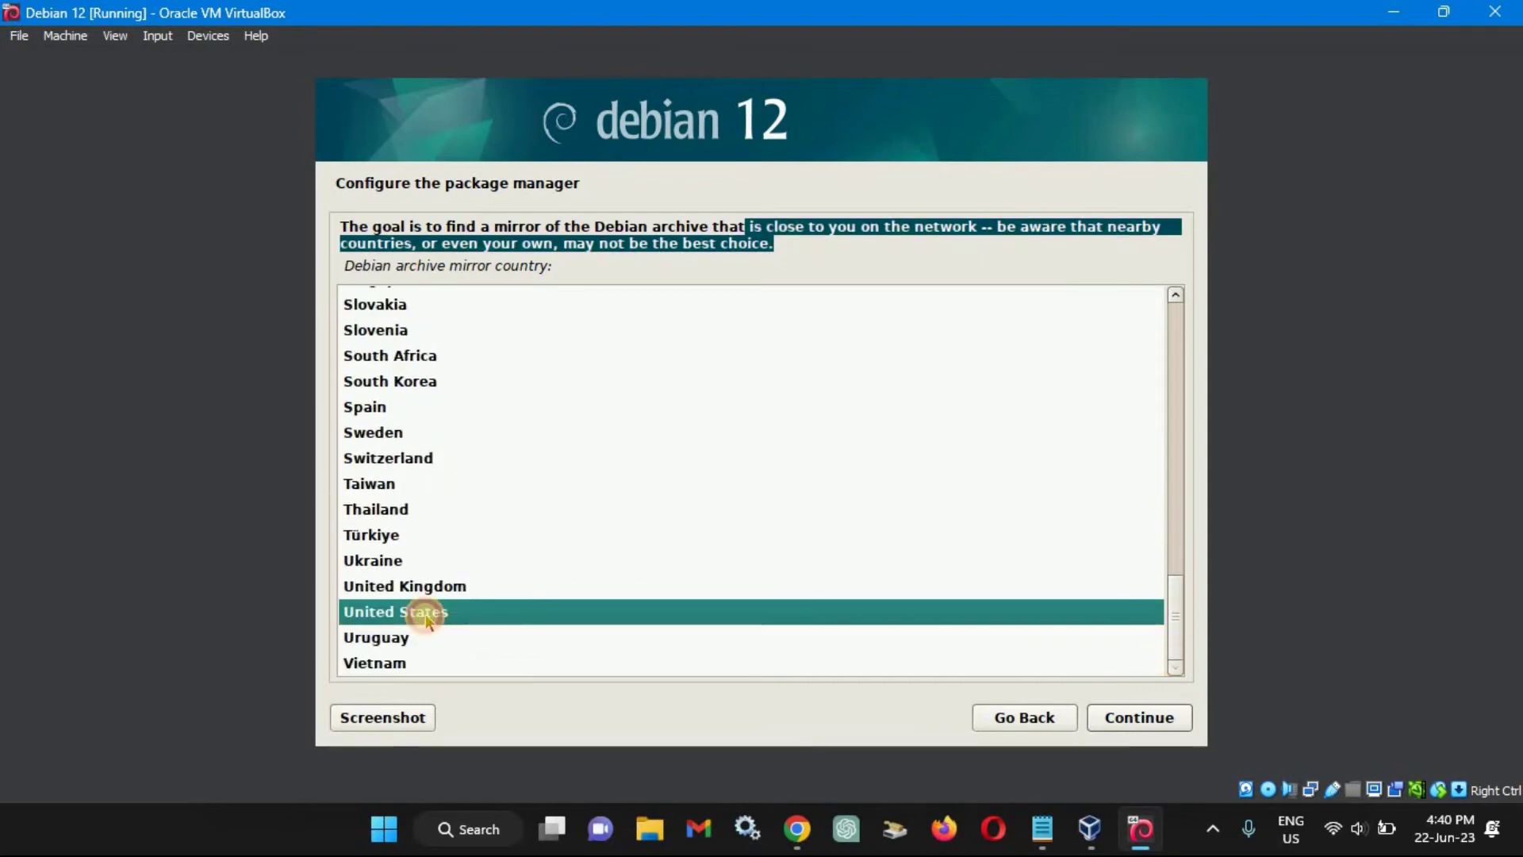
pyautogui.click(1133, 718)
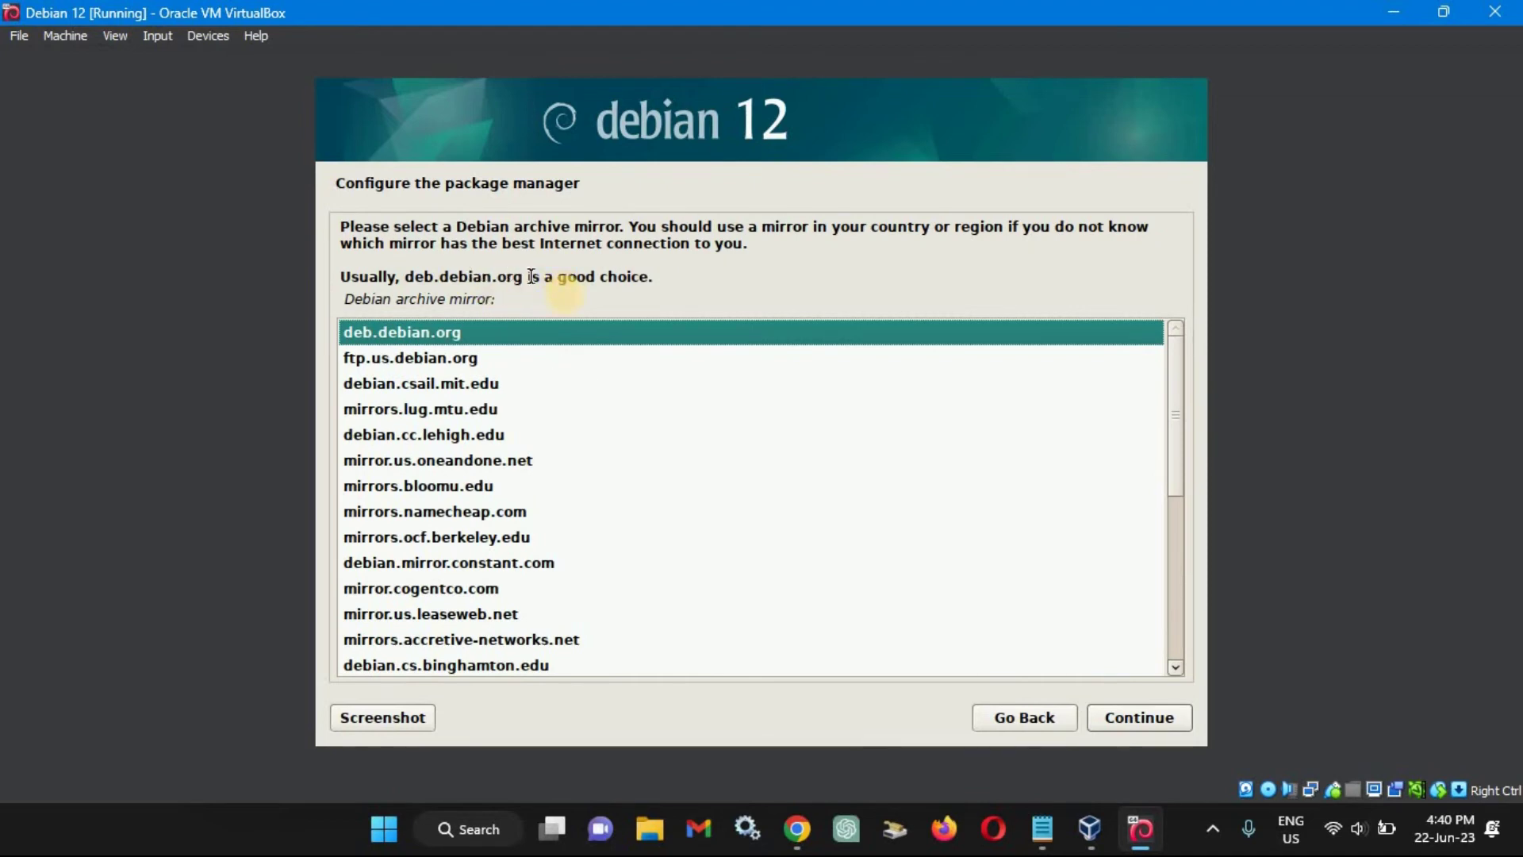
pyautogui.click(1135, 719)
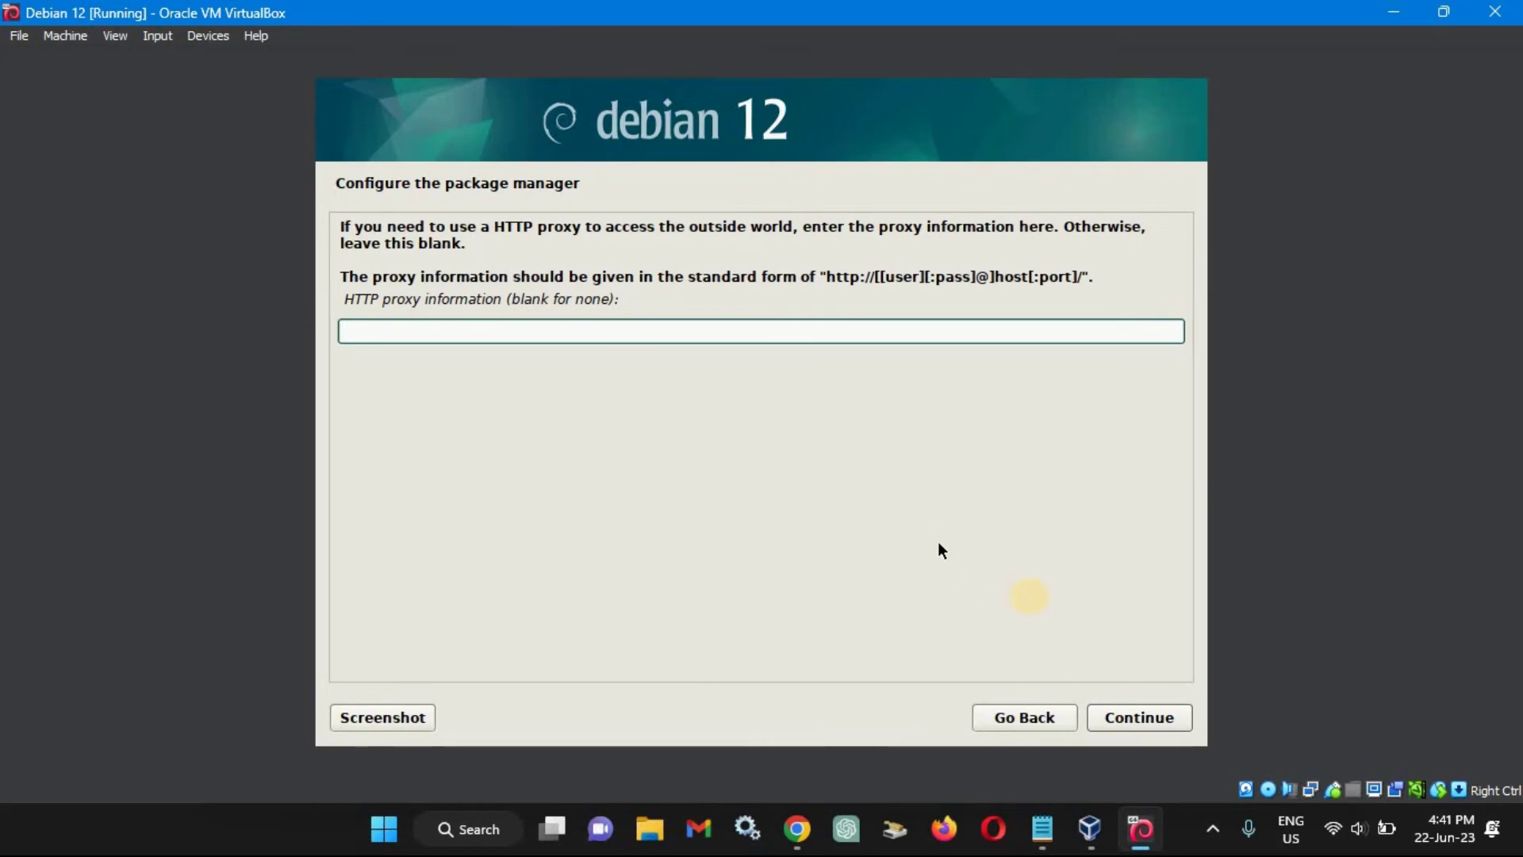
pyautogui.click(1105, 717)
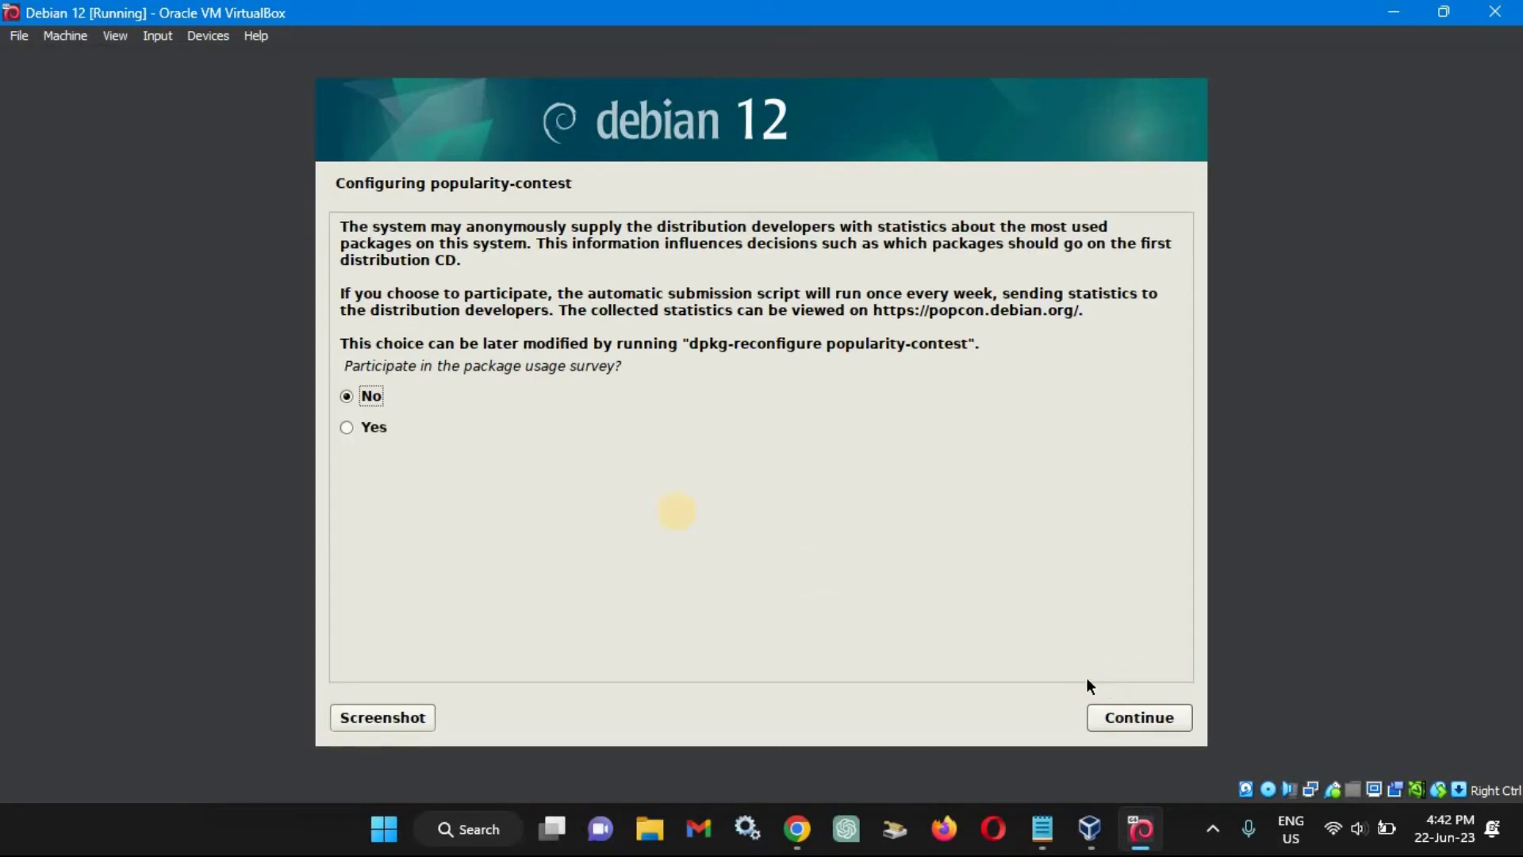
# Decline popularity-contest and install Debian desktop with GNOME, leaving out standard system utilities.
pyautogui.click(1133, 718)
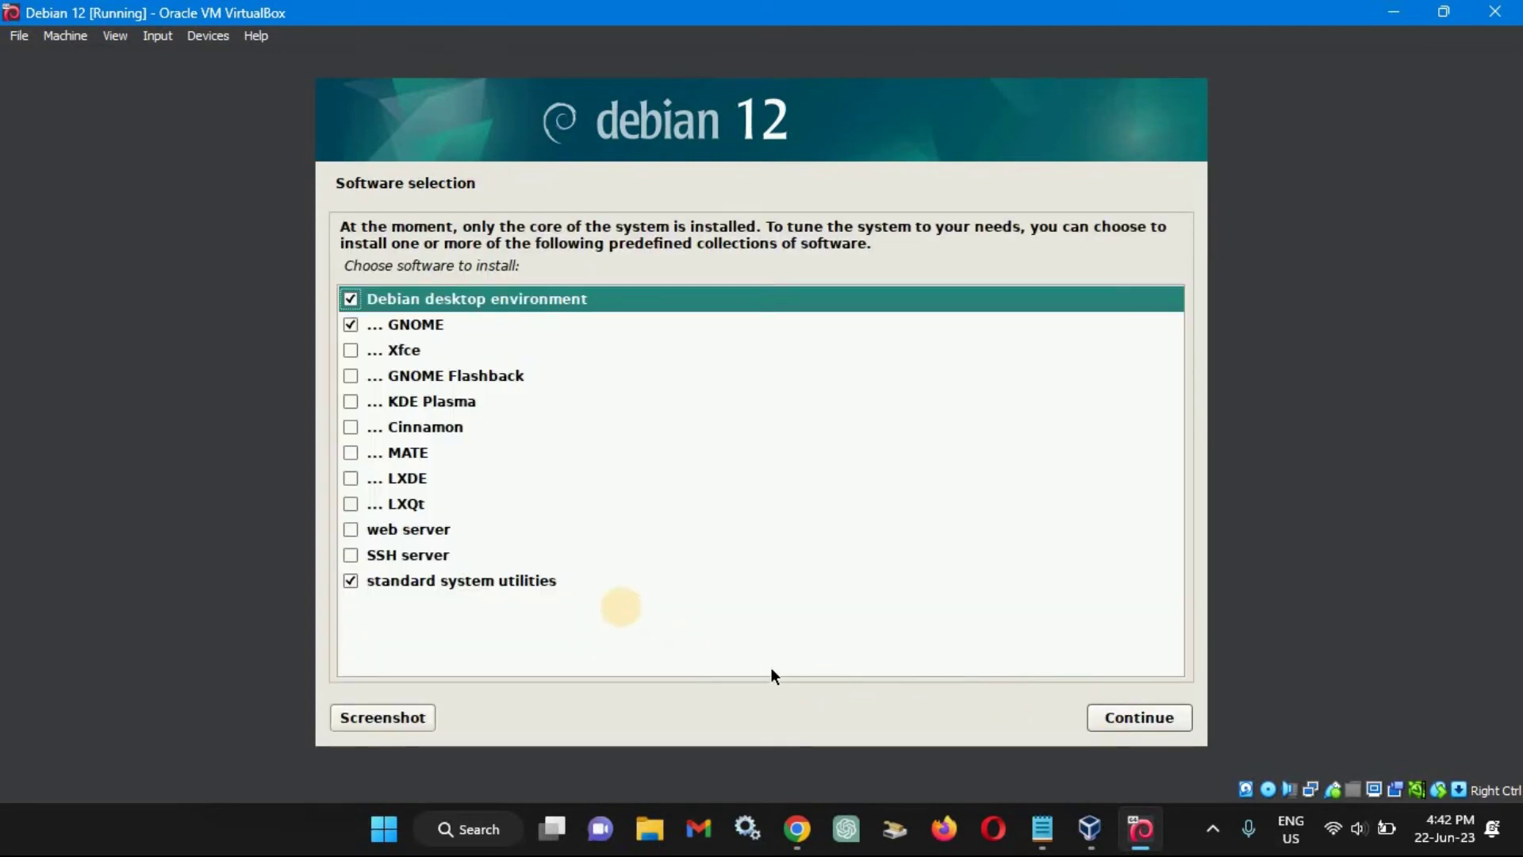
pyautogui.click(350, 583)
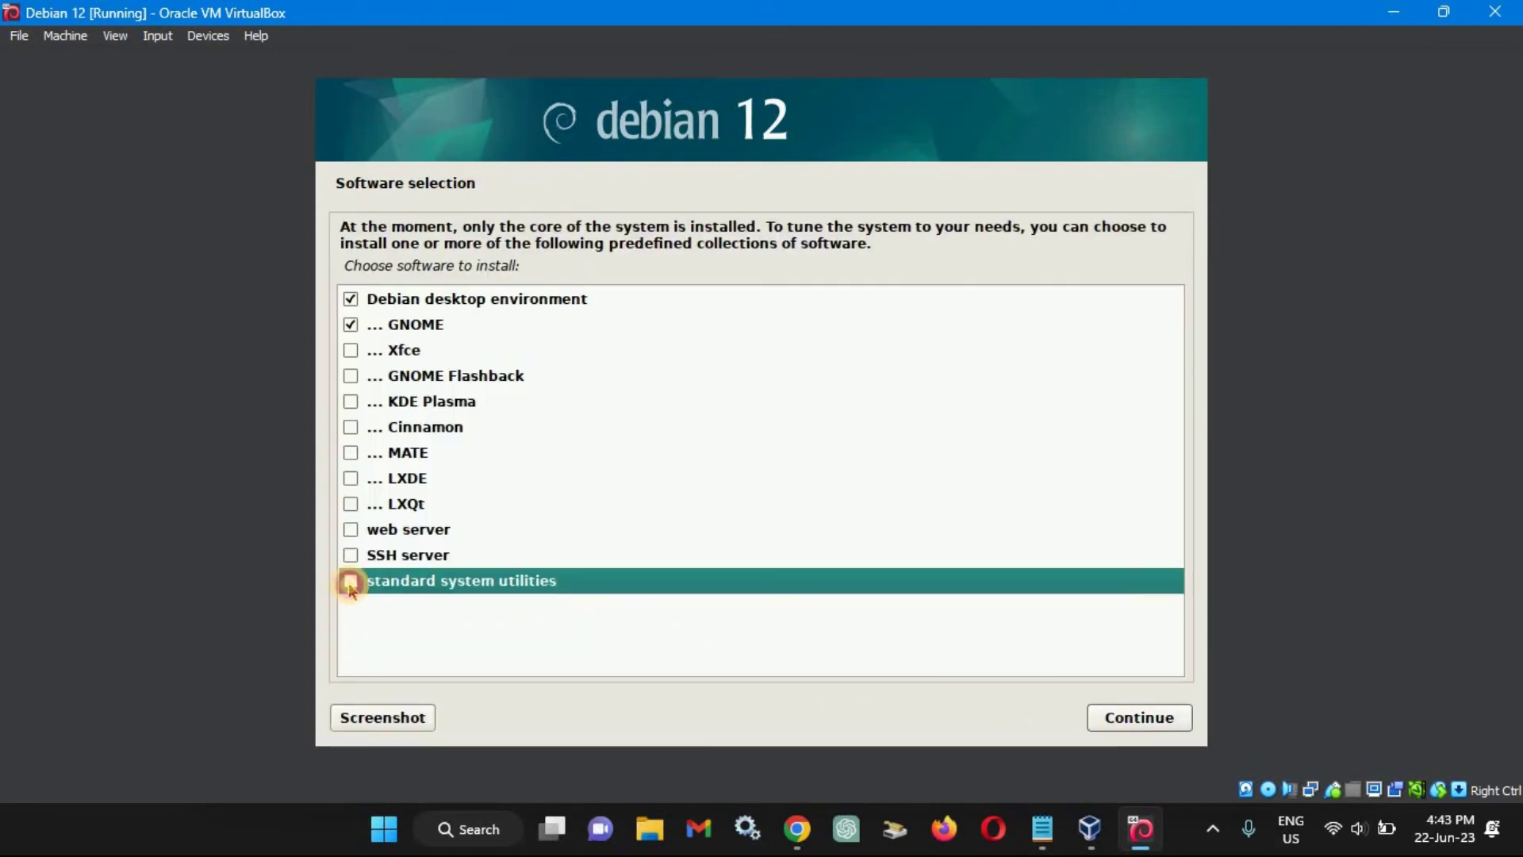
pyautogui.click(1125, 718)
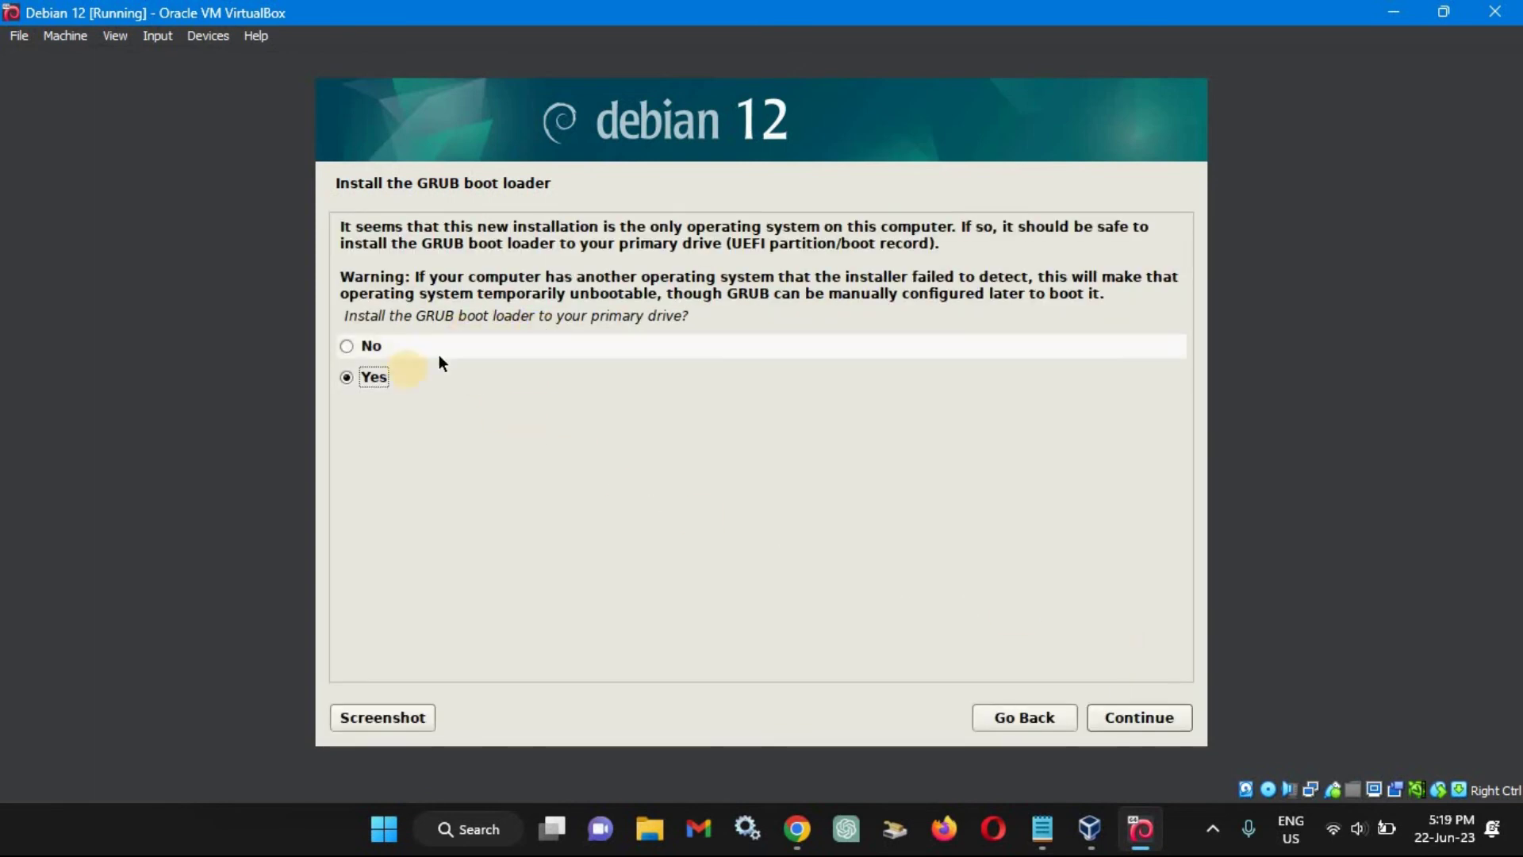
# Install the GRUB boot loader on /dev/sda.
pyautogui.click(1149, 720)
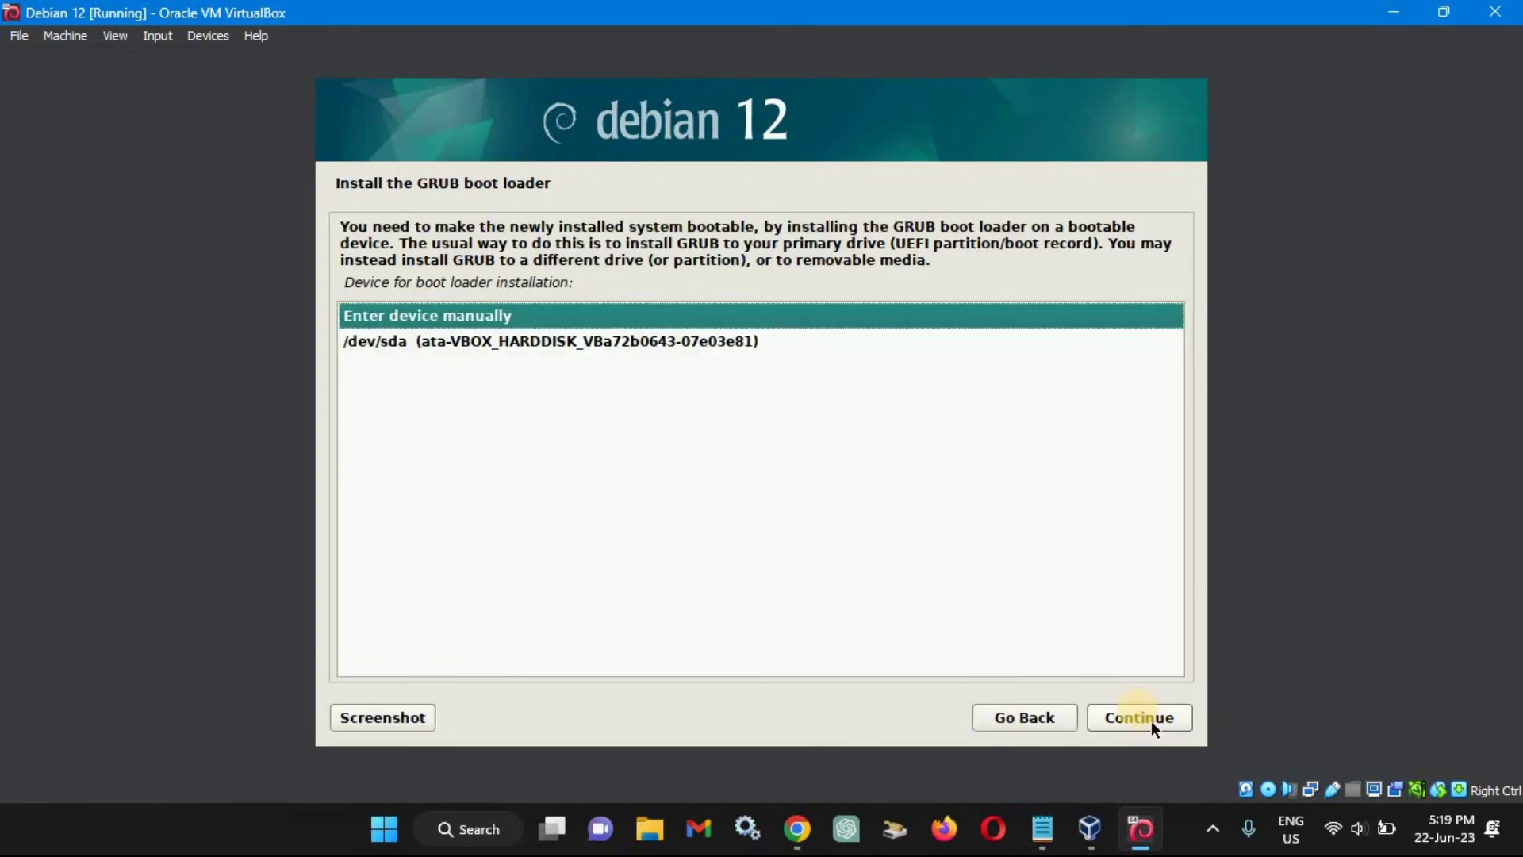
pyautogui.click(638, 341)
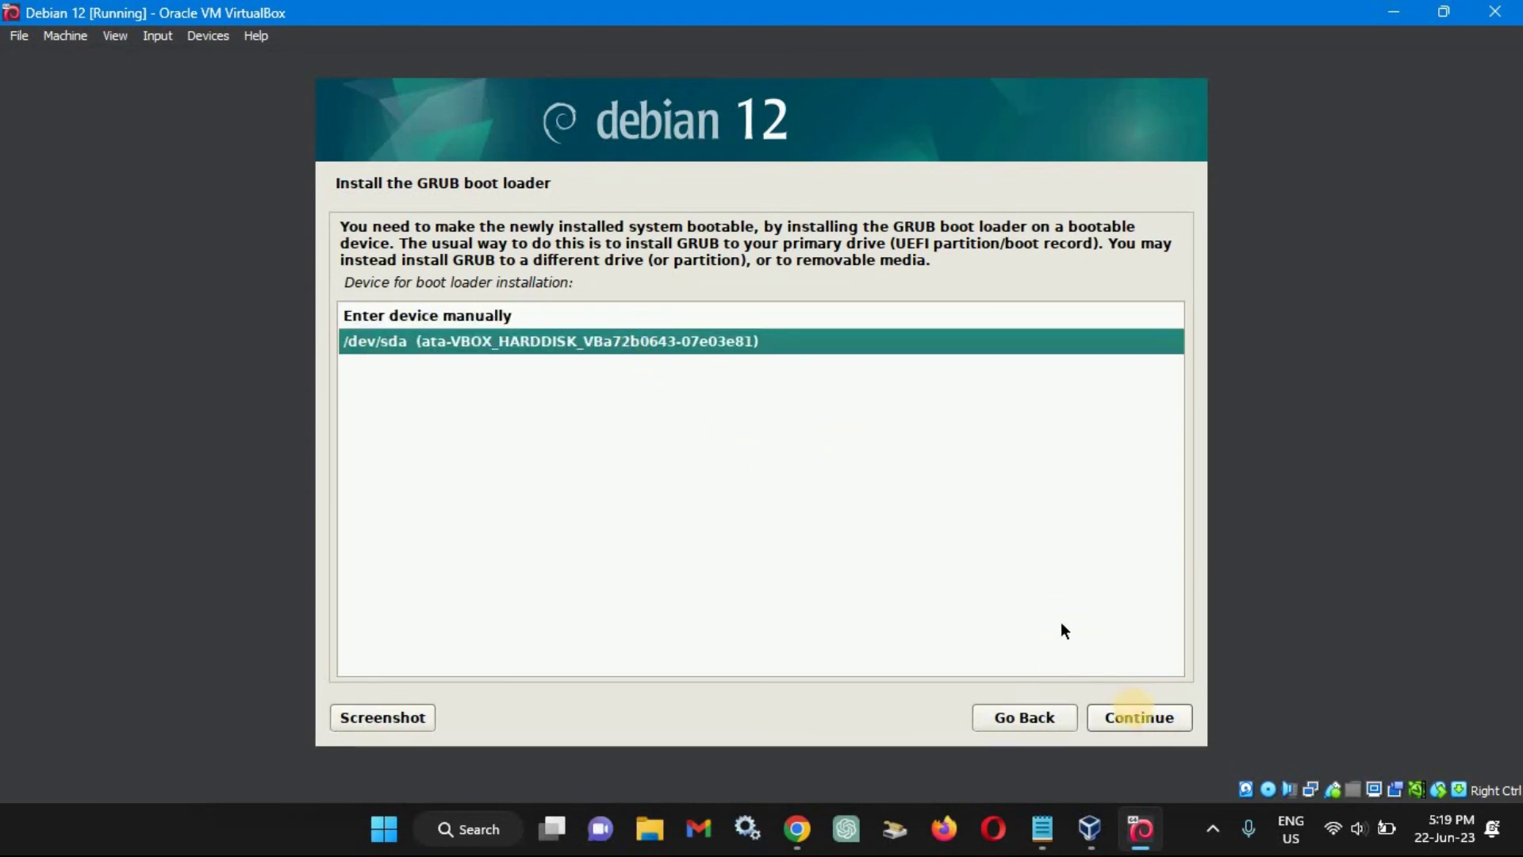
pyautogui.click(1159, 737)
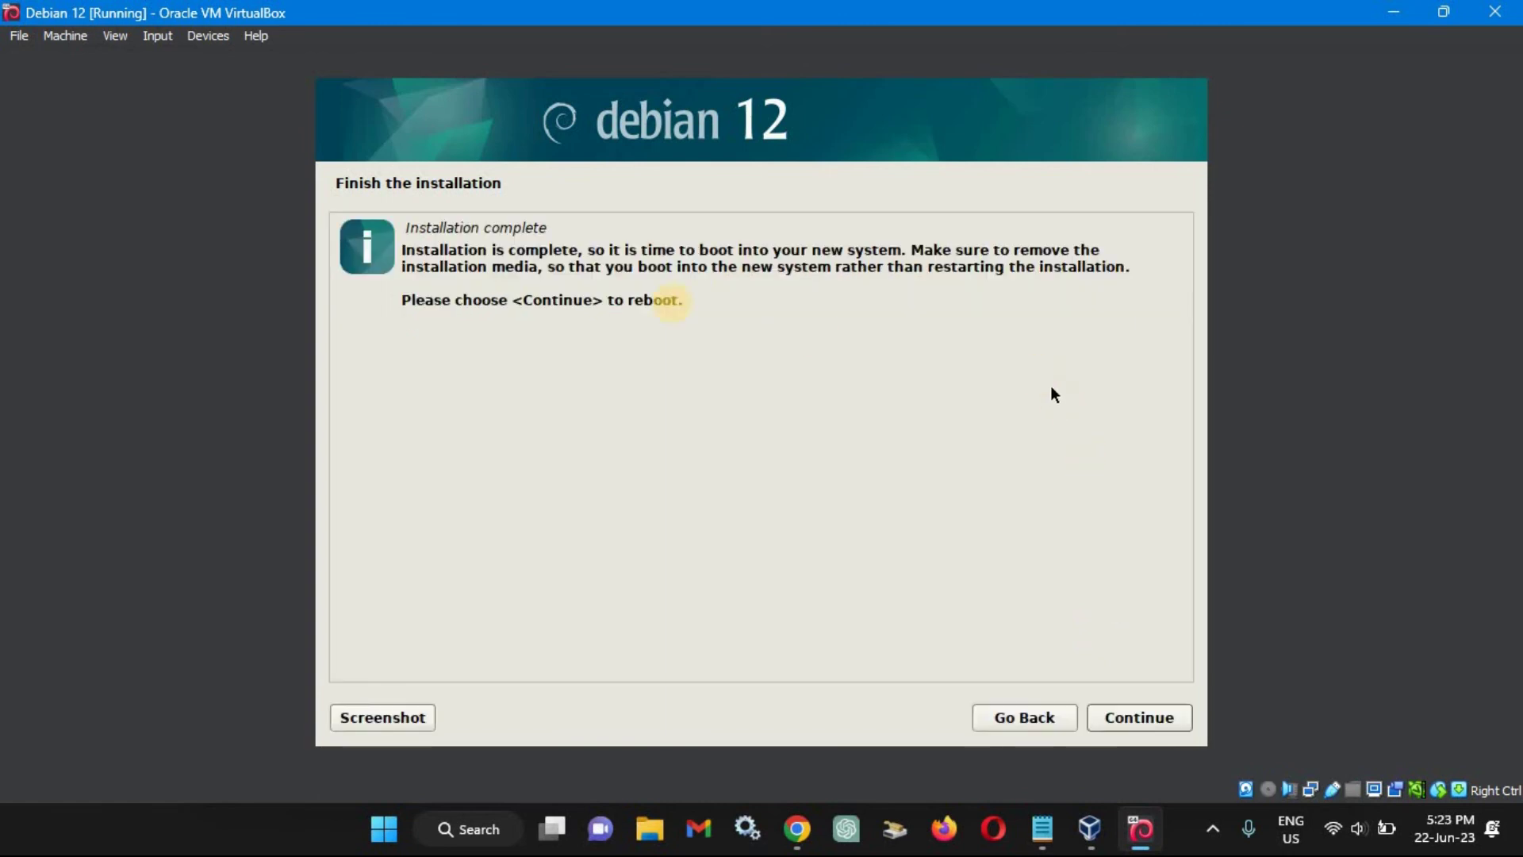
# Finish the installation and reboot, booting Debian straight from the GRUB menu.
pyautogui.click(1155, 717)
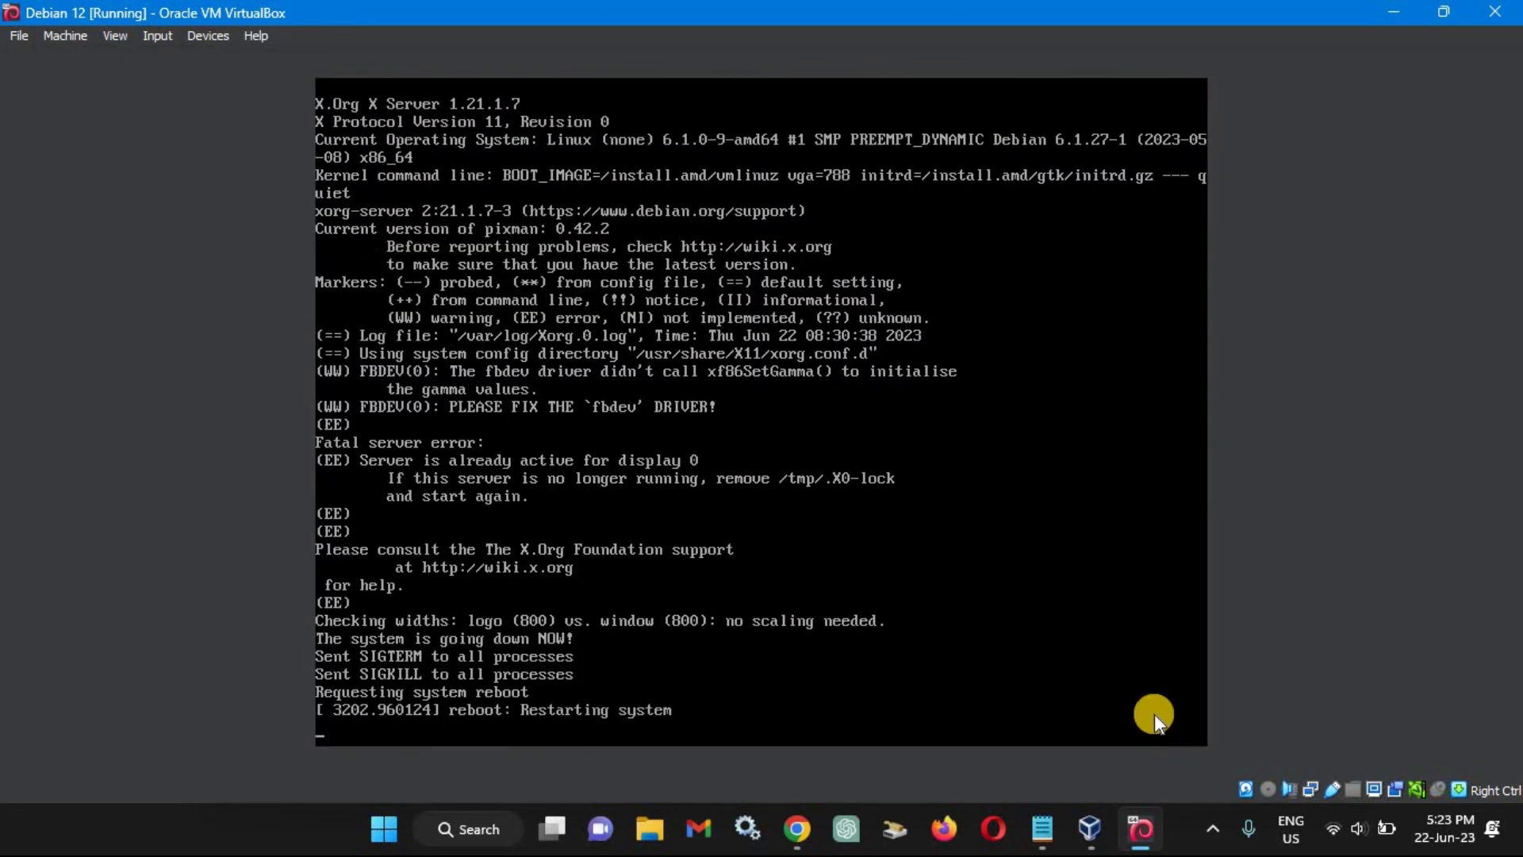
pyautogui.press('Return')
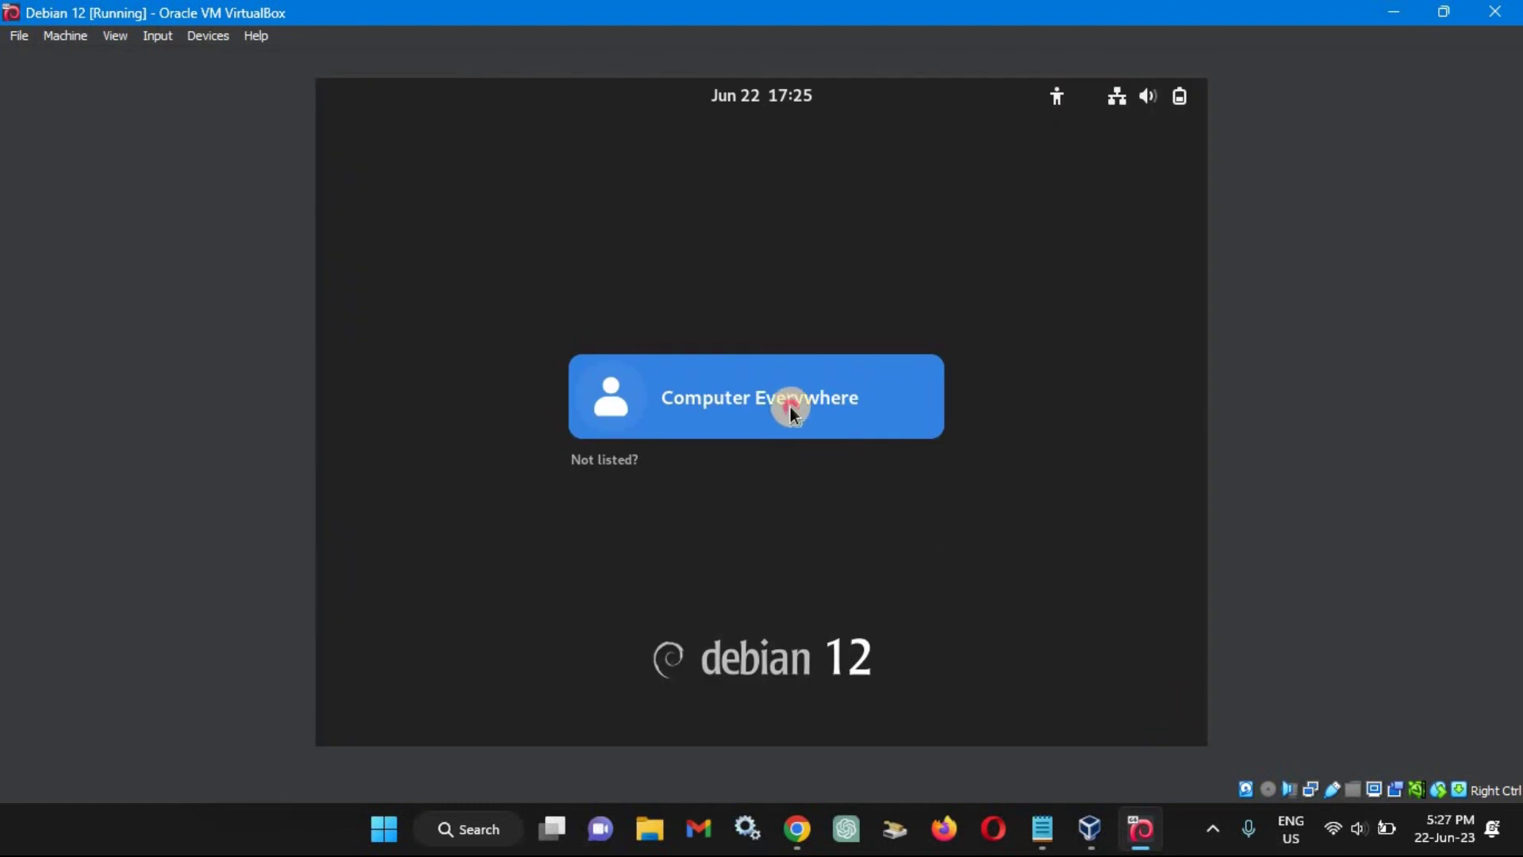
# Sign in to GNOME with the user account and its password.
pyautogui.click(790, 407)
pyautogui.write('****')
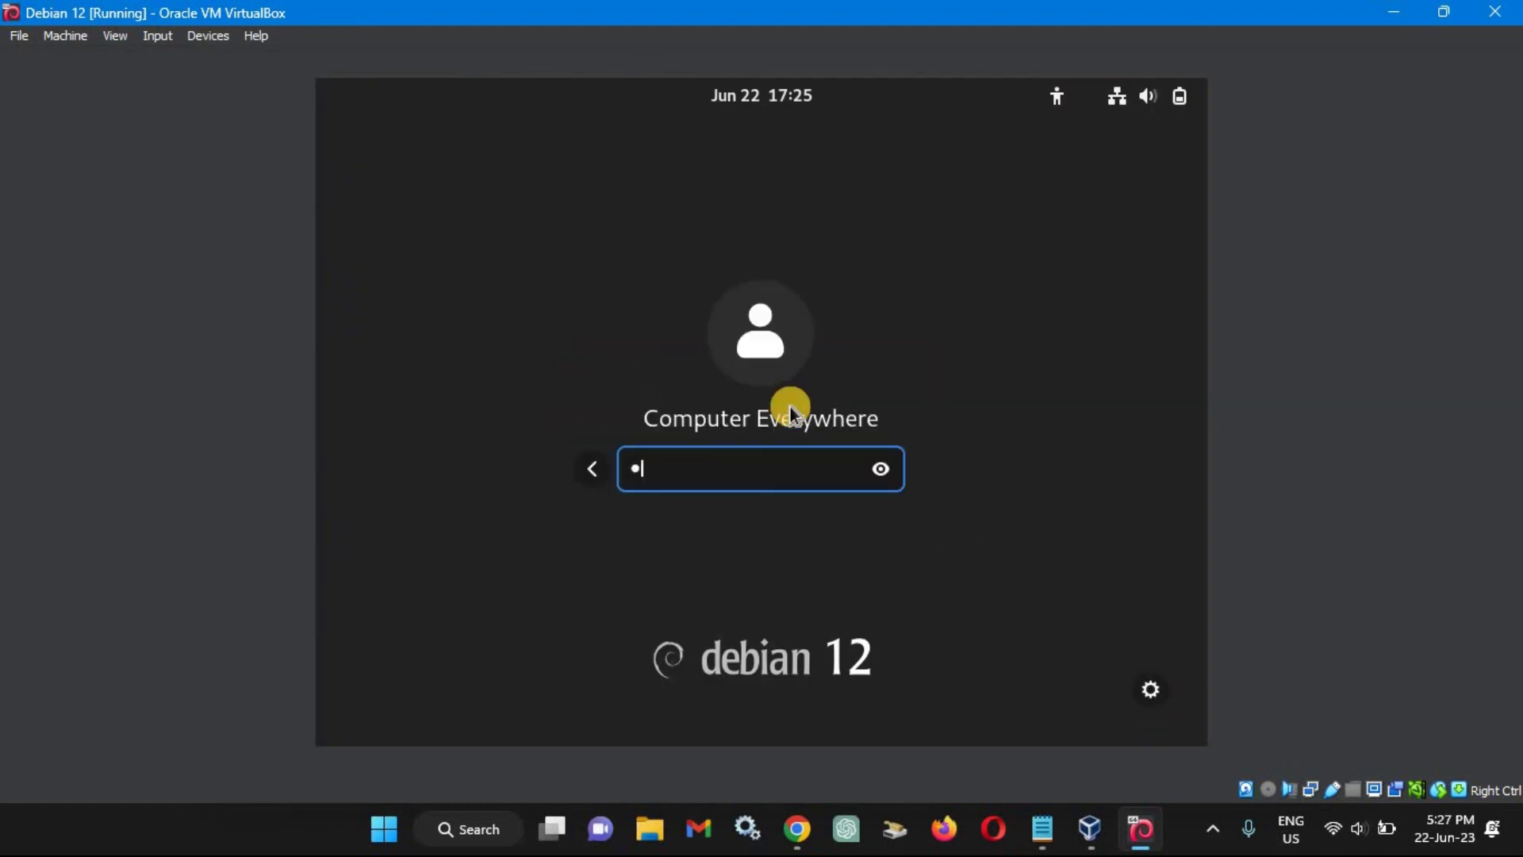
pyautogui.press('Return')
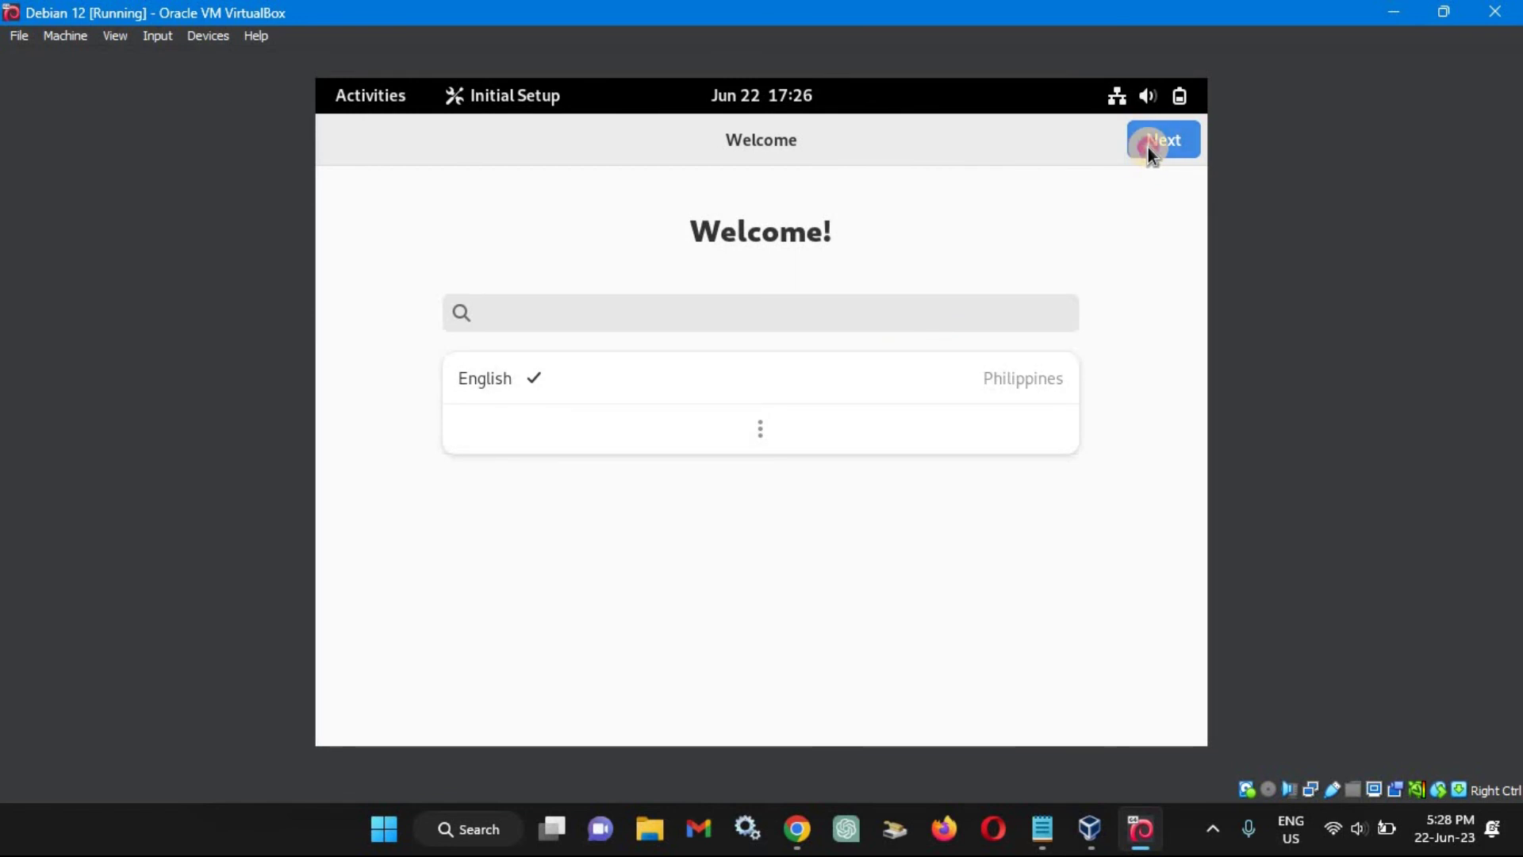
# Keep English as the language and choose the English (Mali, US, Macintosh) keyboard layout.
pyautogui.click(1149, 146)
pyautogui.click(852, 424)
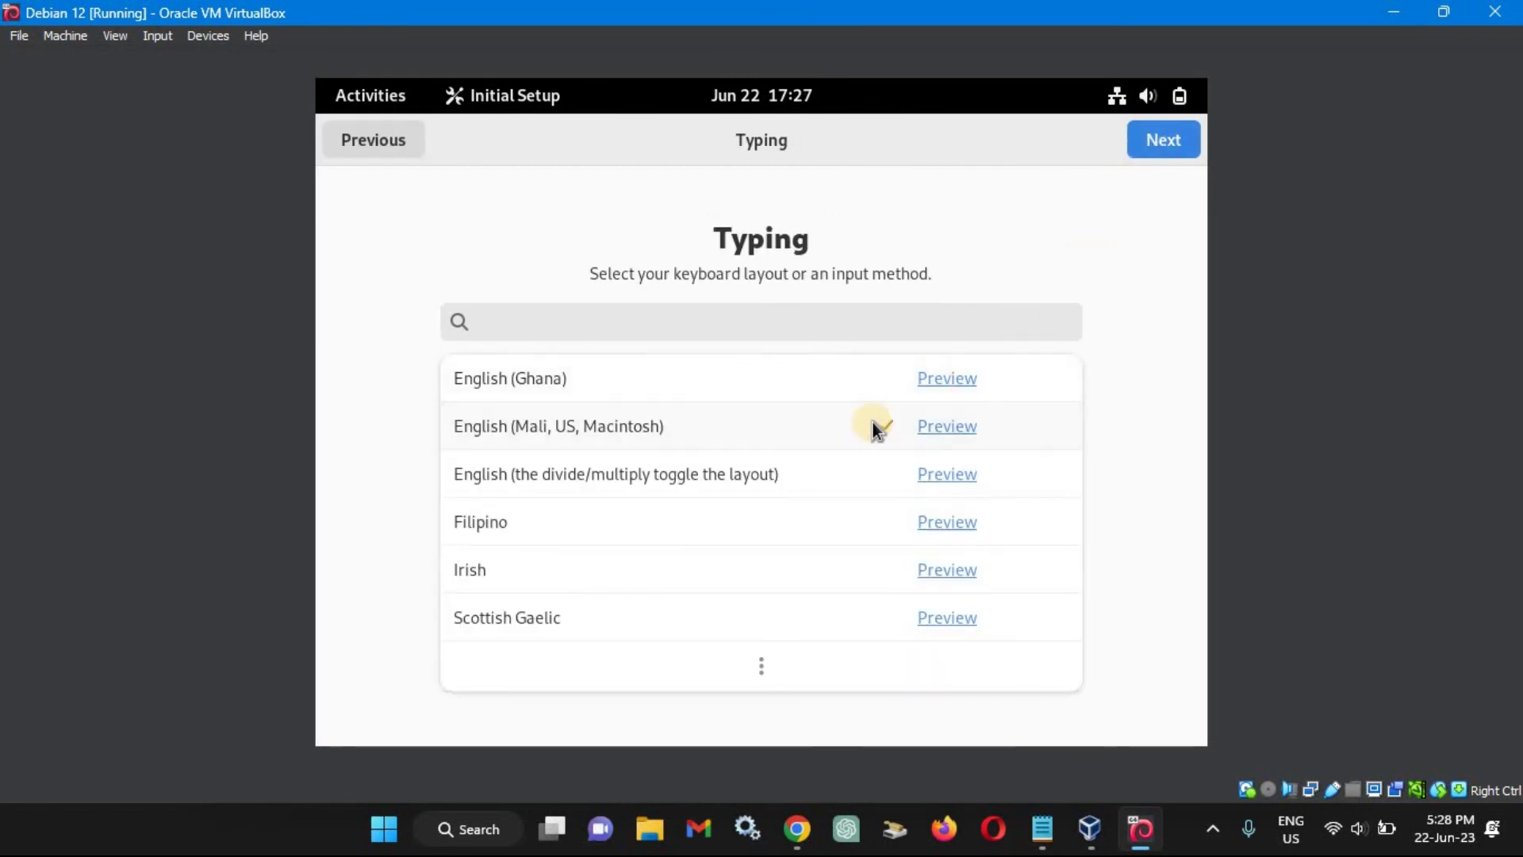
pyautogui.click(1165, 147)
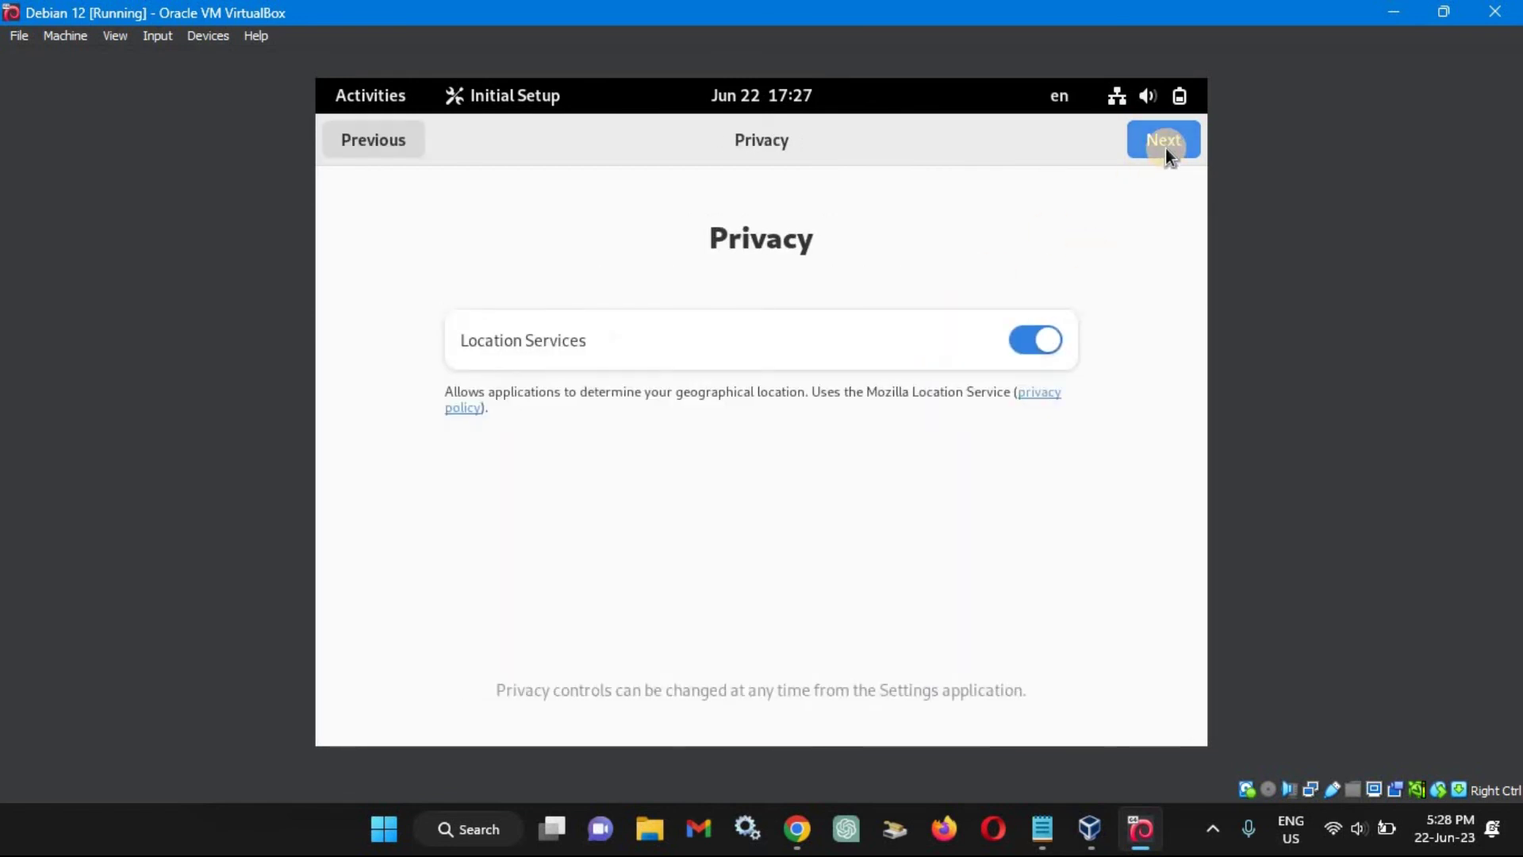
# Turn off Location Services, skip online accounts, and finish initial setup.
pyautogui.click(1019, 343)
pyautogui.click(1142, 141)
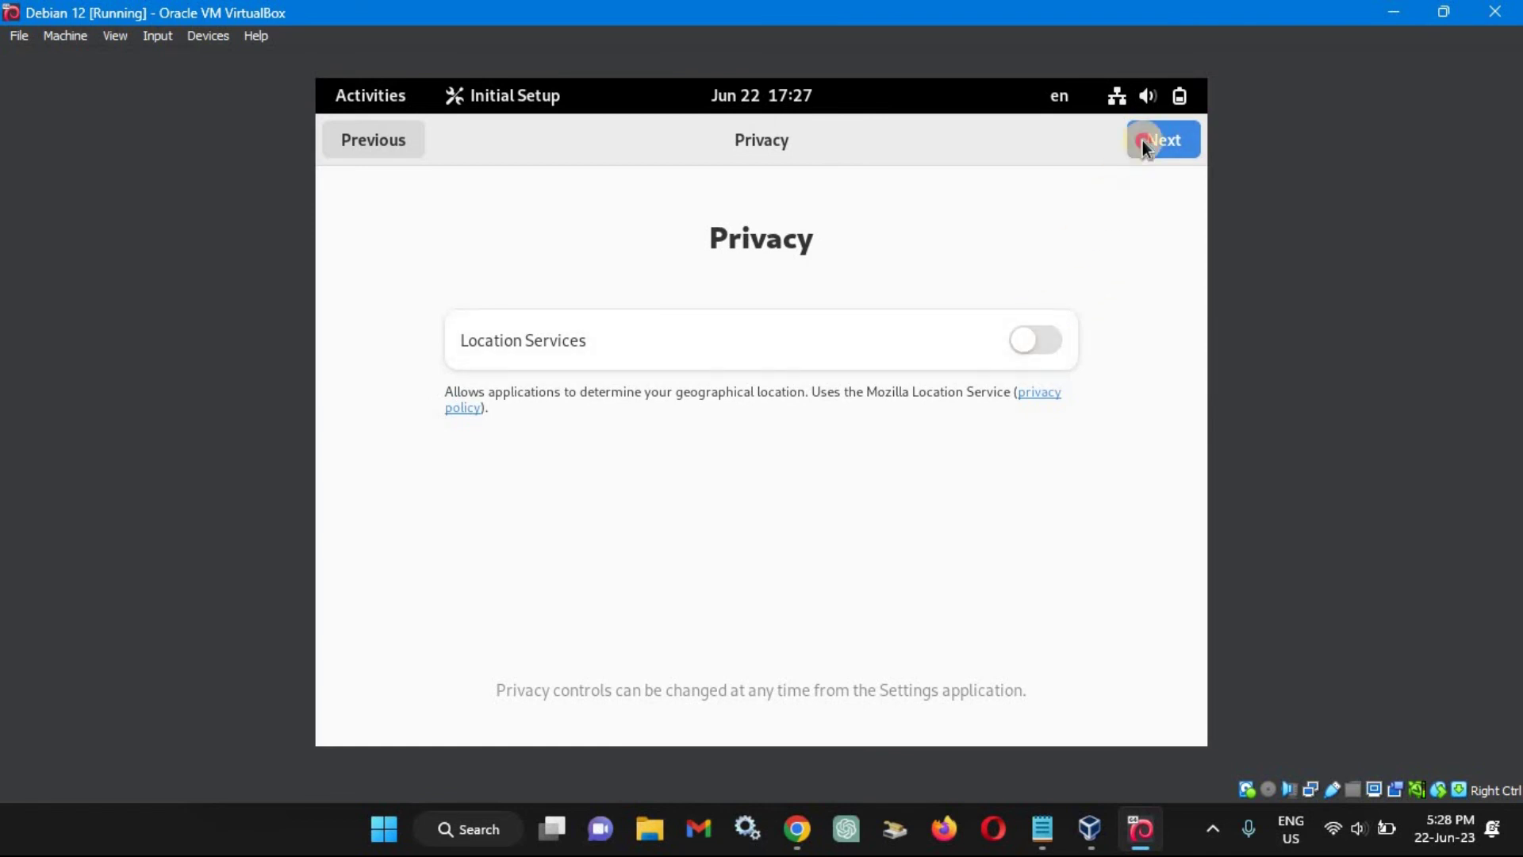
pyautogui.click(1167, 140)
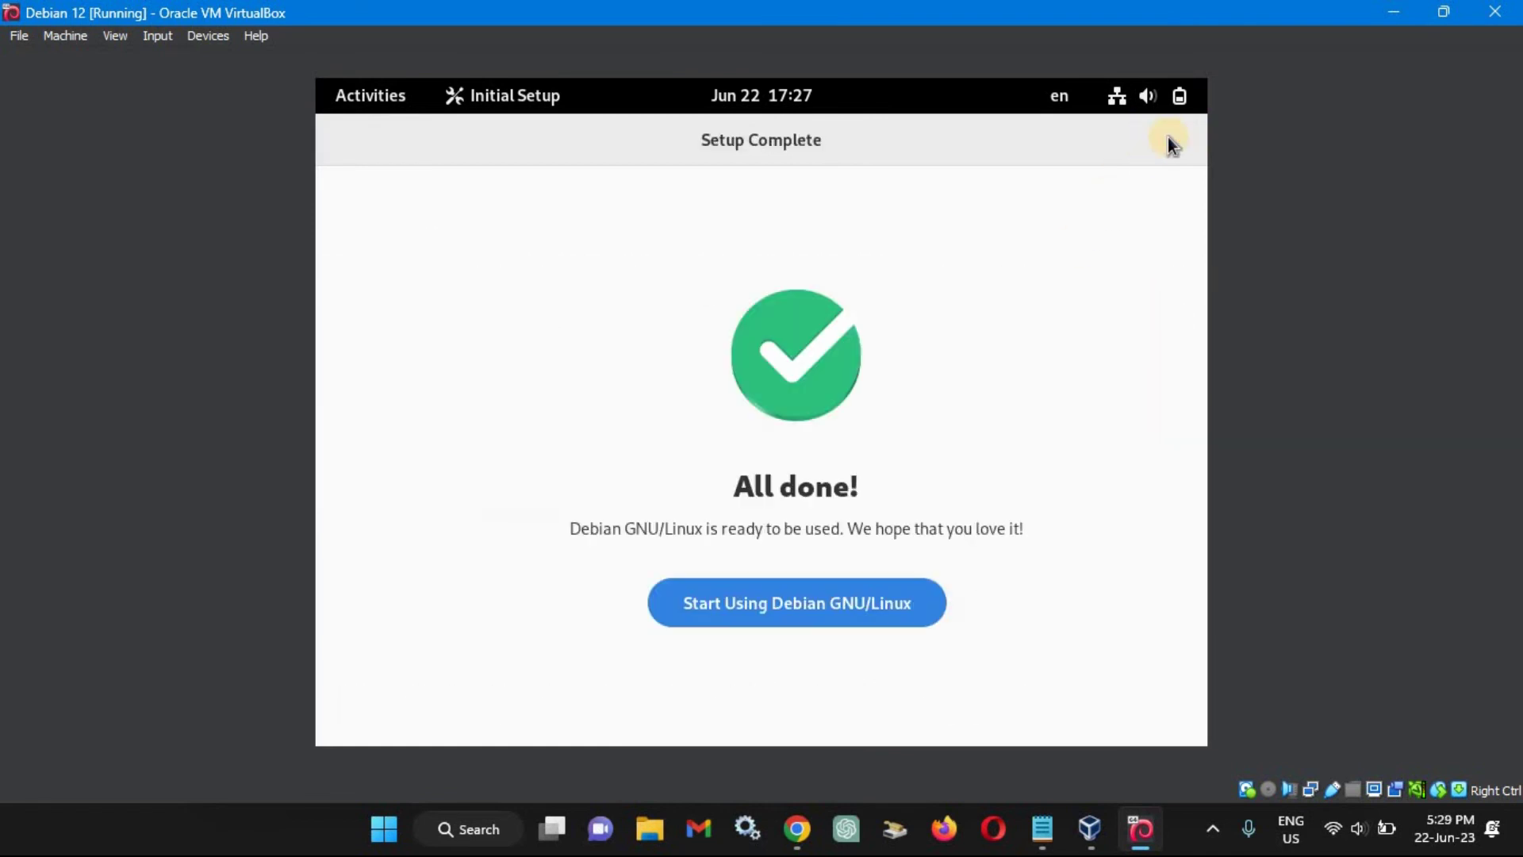
pyautogui.click(807, 606)
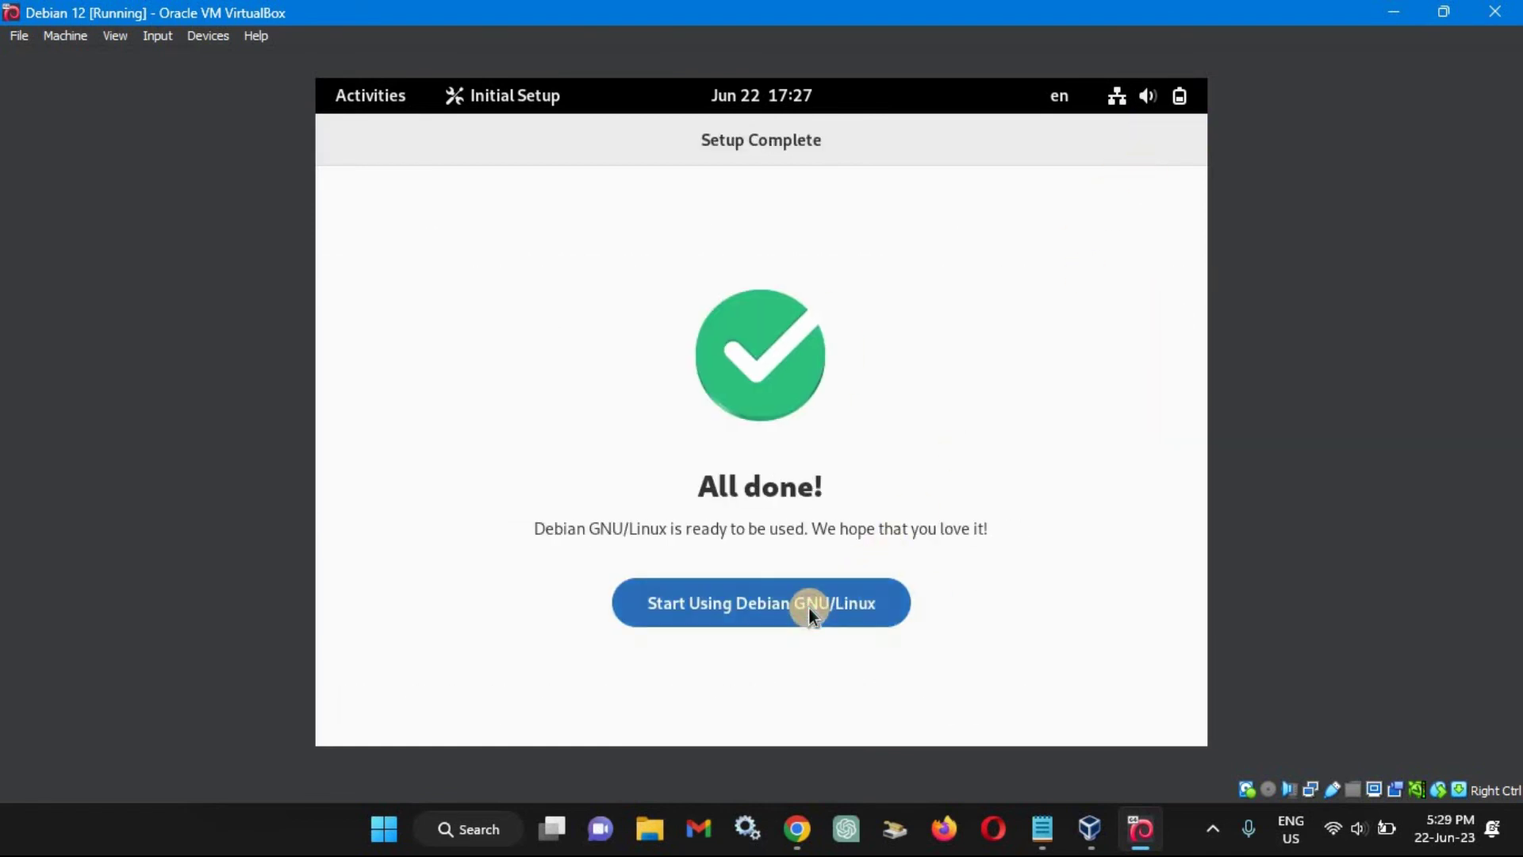